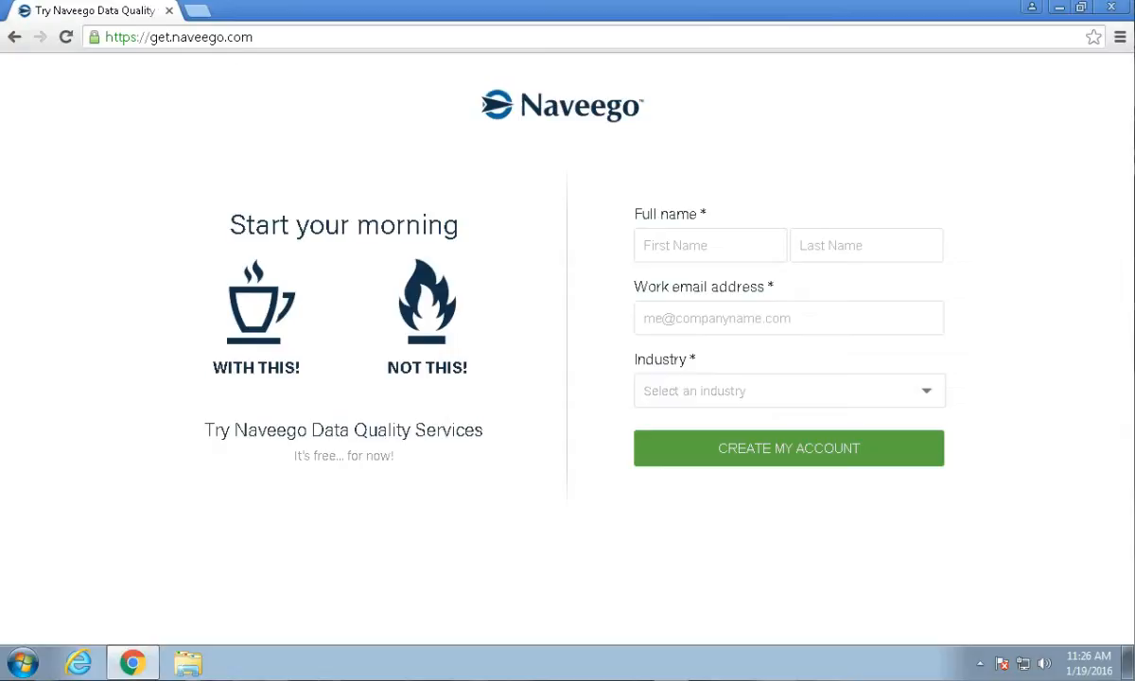
Enter the first name, last name and work e-mail, choose the Retail industry, and create the trial account.
left_click(710, 246)
key("Tab")
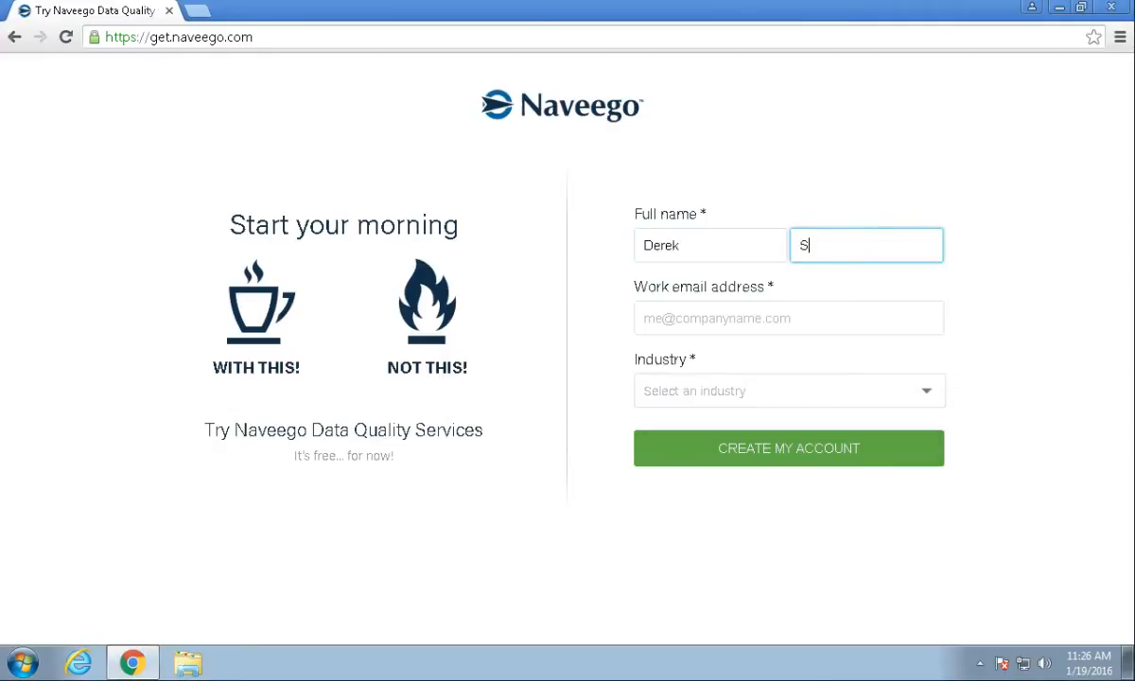
key("Tab")
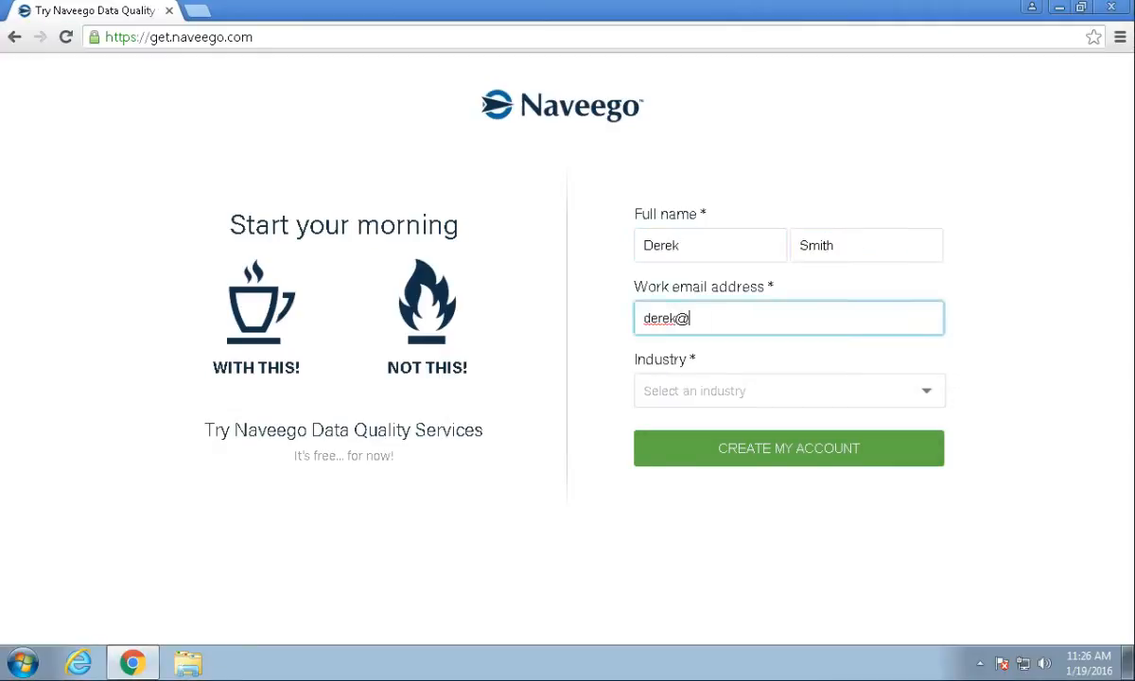
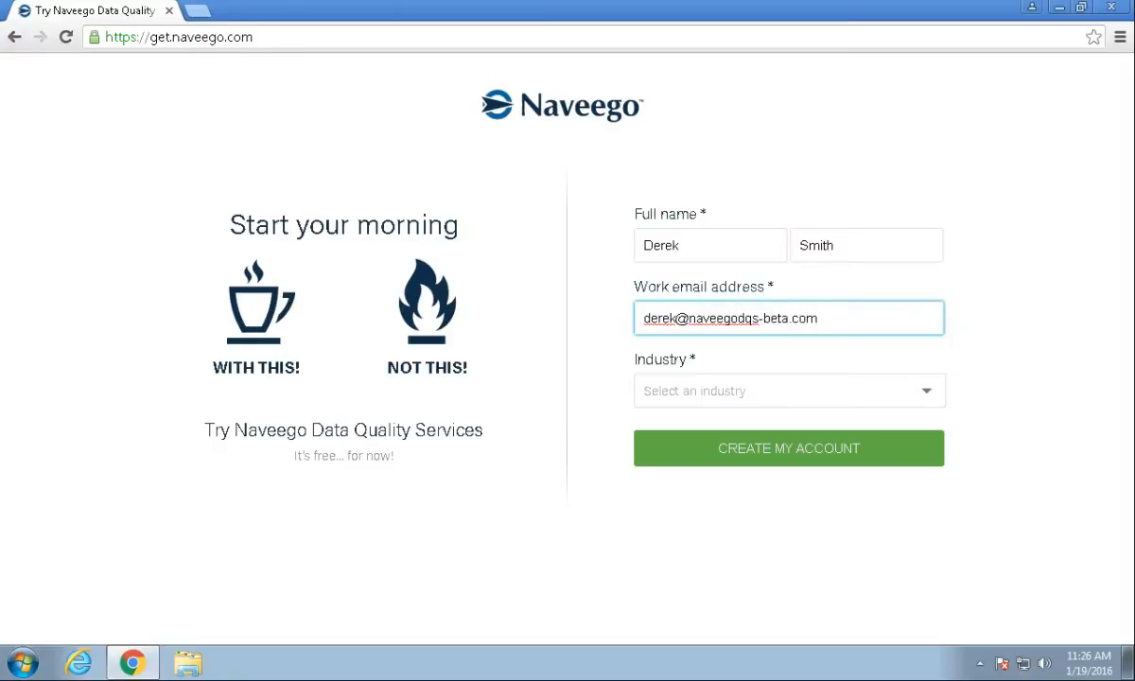
left_click(925, 391)
left_click_drag(938, 442, 938, 574)
left_click(783, 558)
left_click(788, 448)
Replace the suggested company ID with your own, confirm the username, and enter a password.
key("ctrl+a")
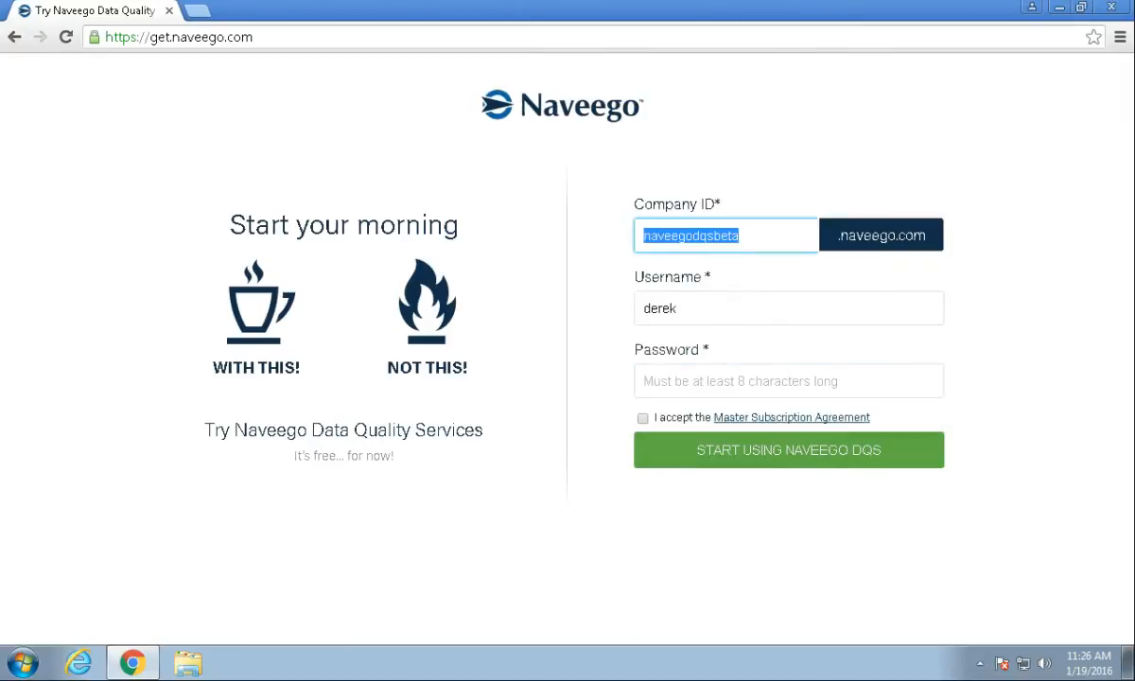
type("centercycle")
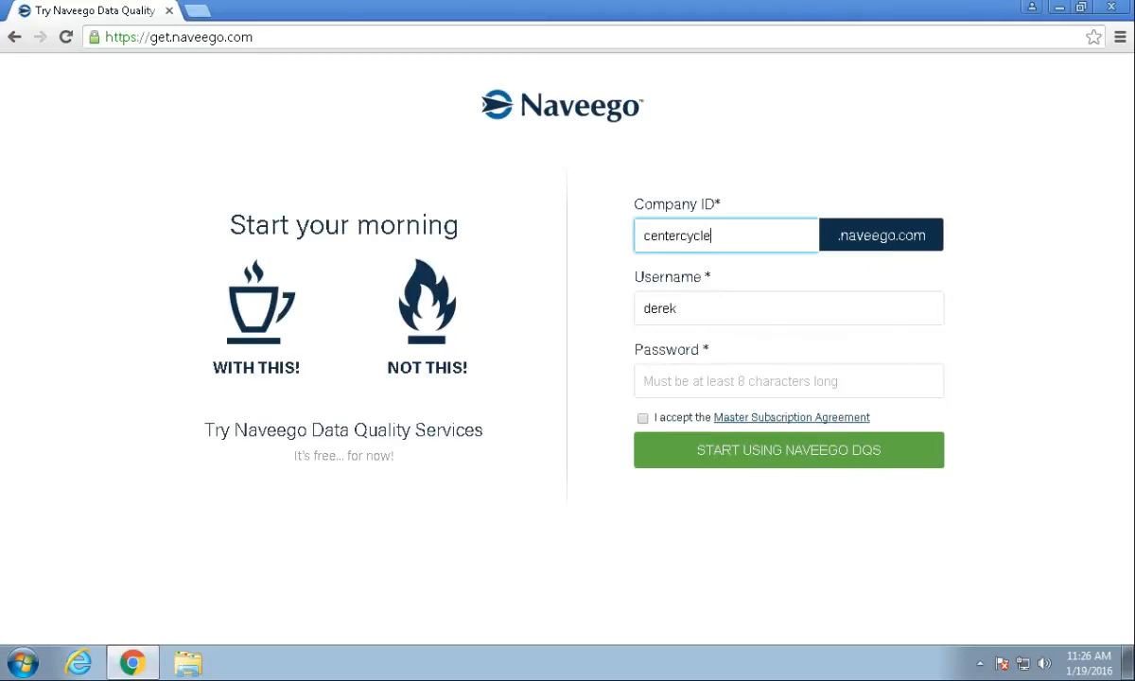
left_click(679, 308)
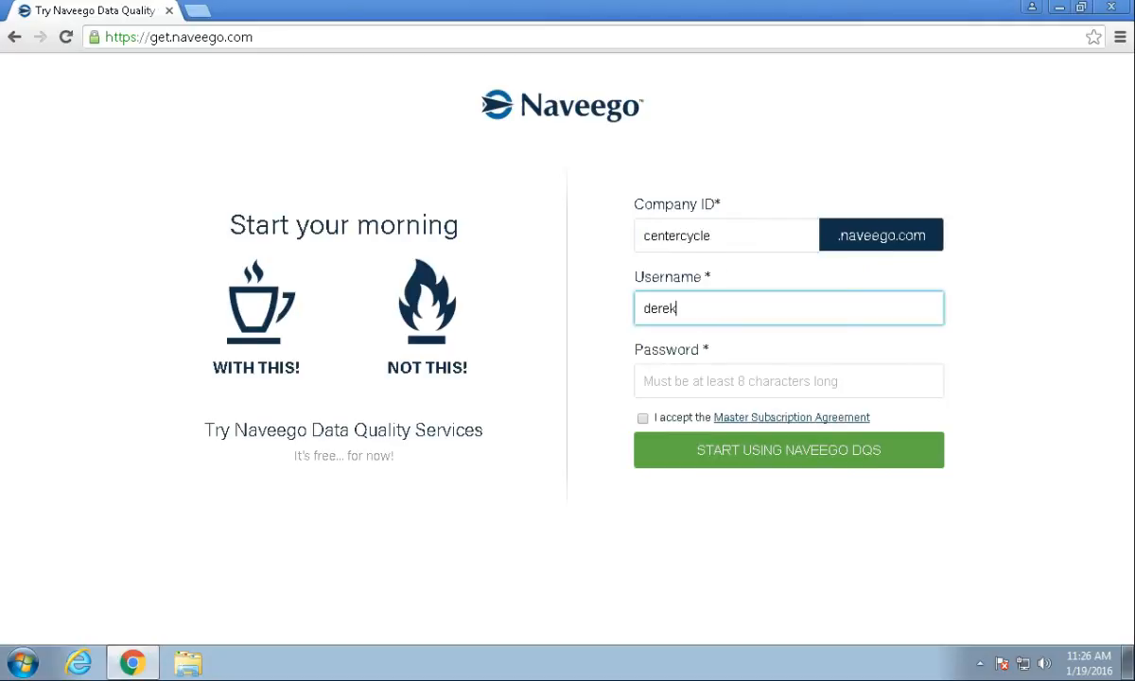
key("Tab")
type("•••••")
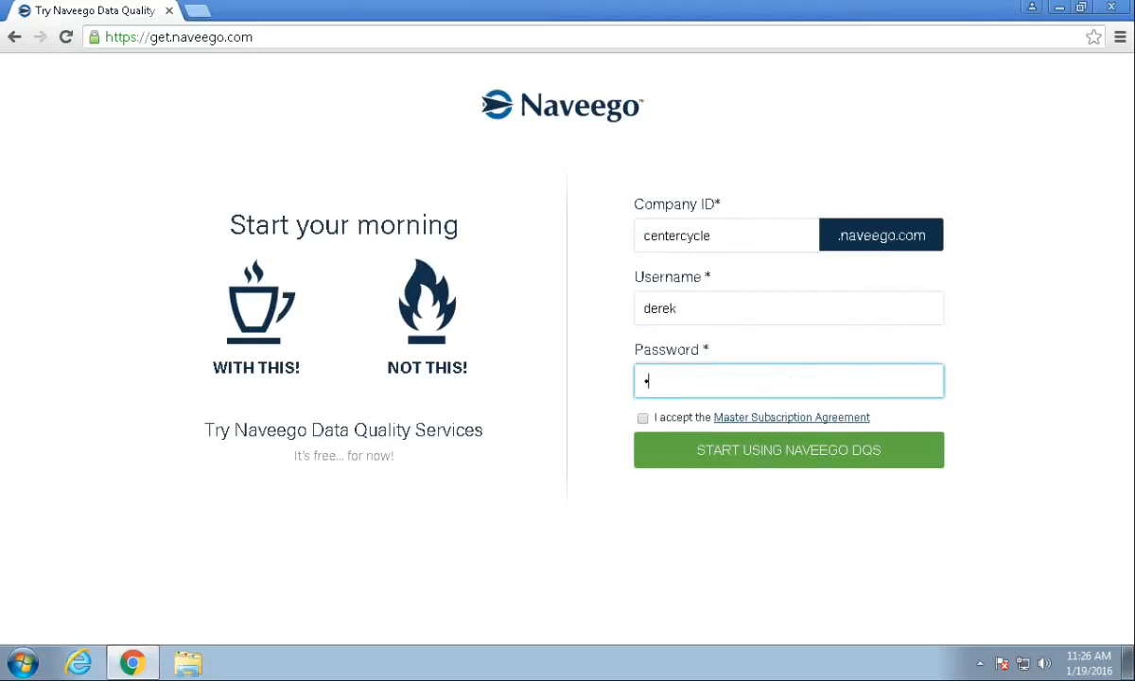
type("•••")
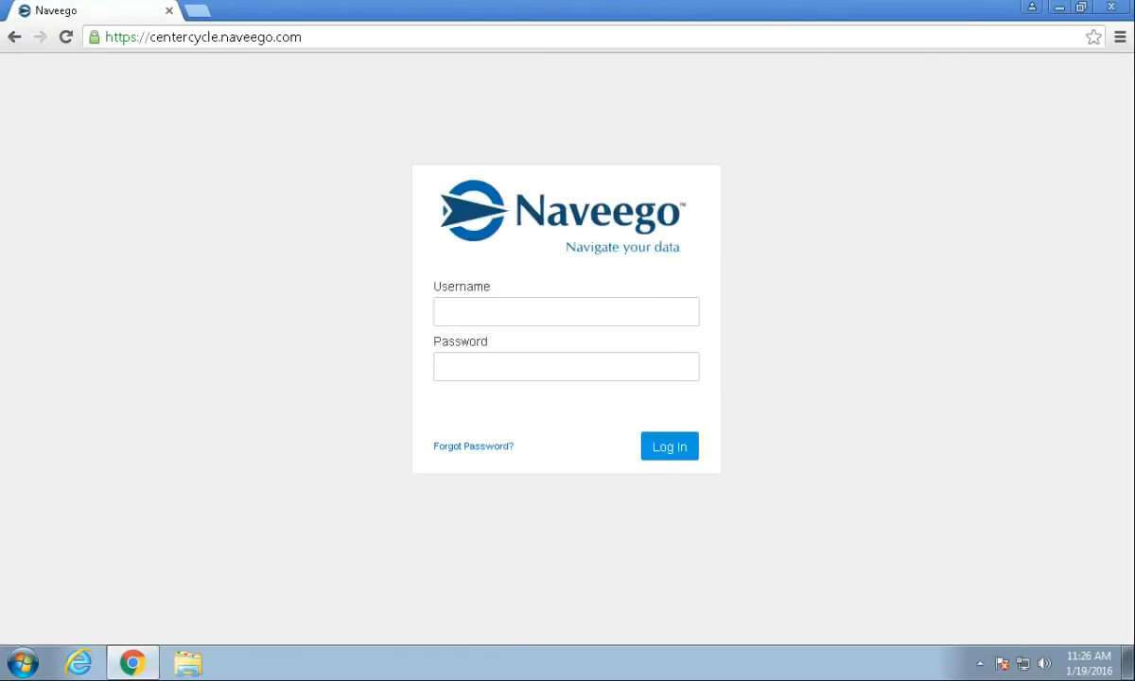
Log in to the new company site with the account username and password.
left_click(565, 312)
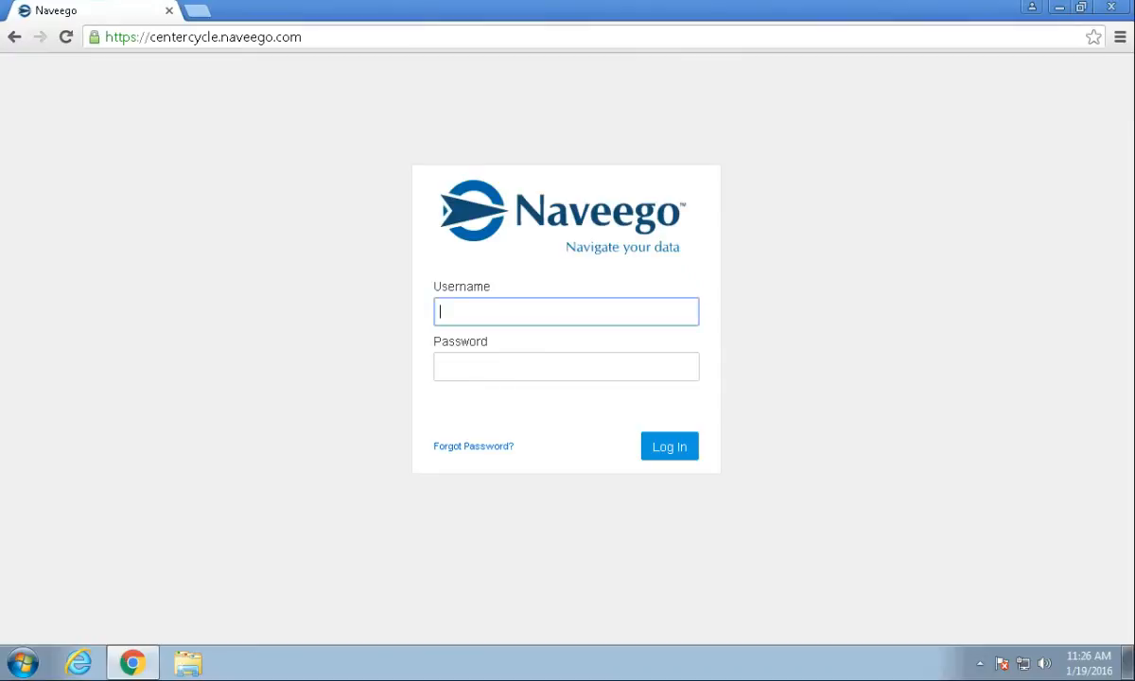
type("derek")
key("Tab")
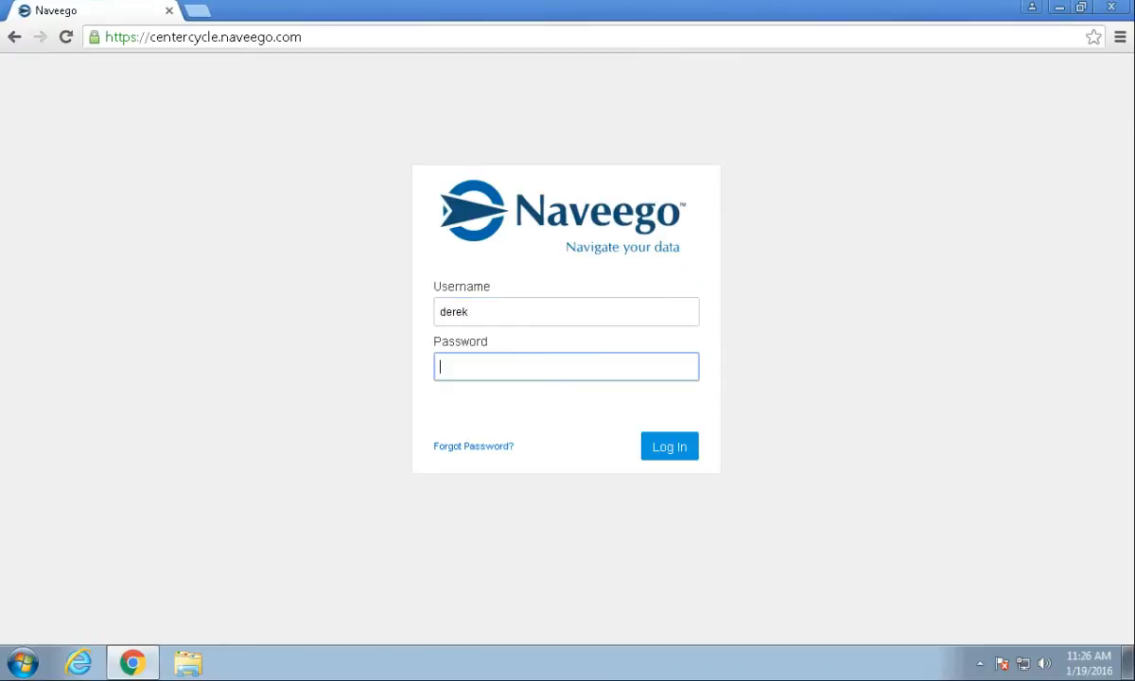
type("******")
key("Return")
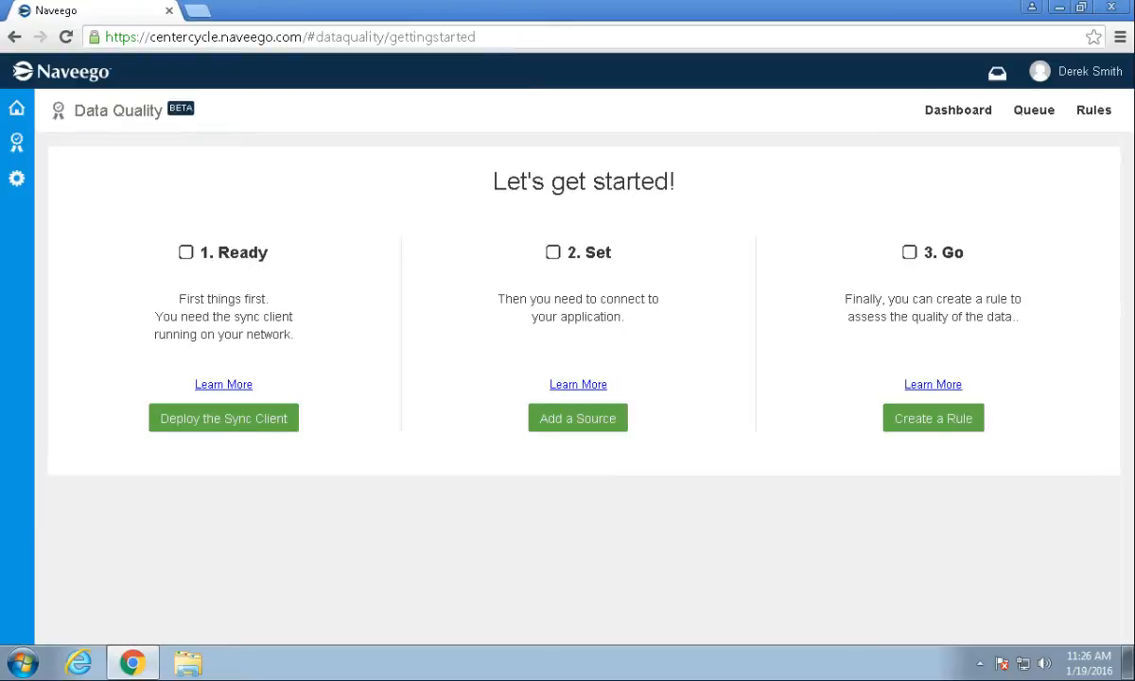
Download and launch the sync client installer, naming the client Main Office.
left_click(223, 418)
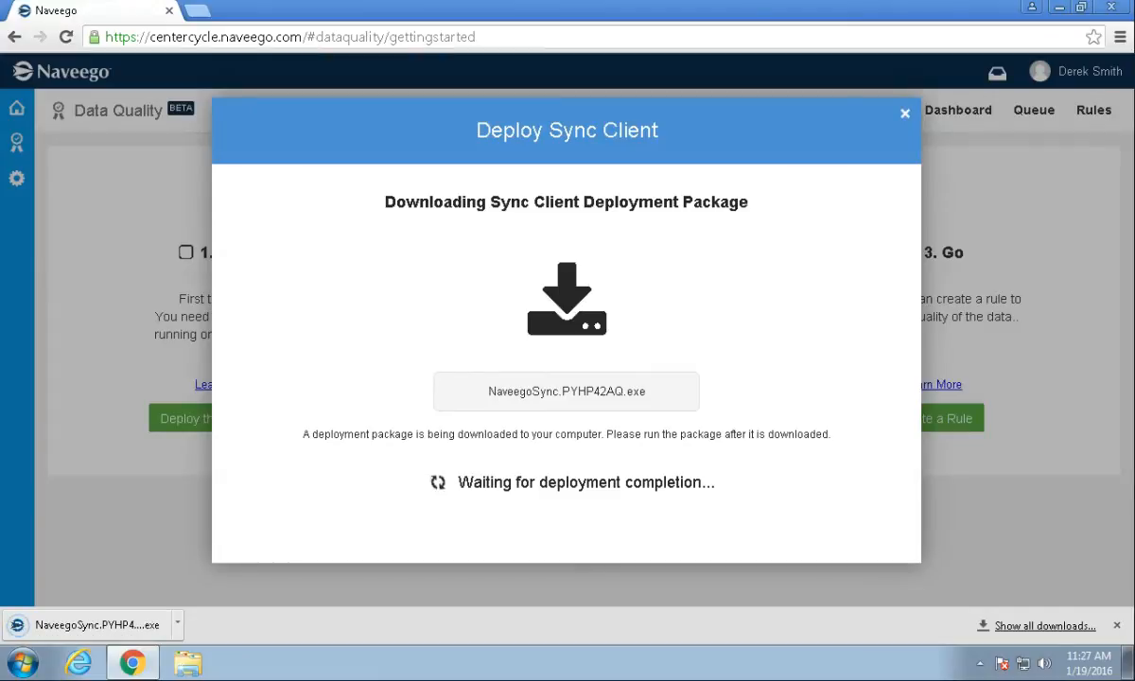
left_click(90, 624)
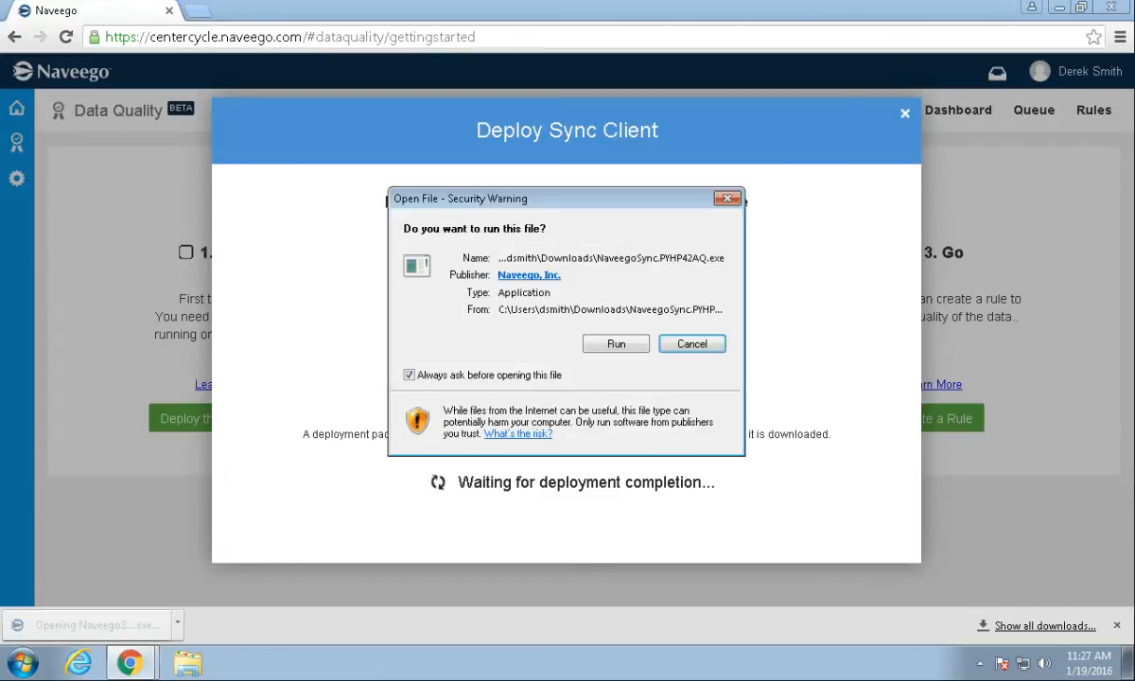
left_click(616, 344)
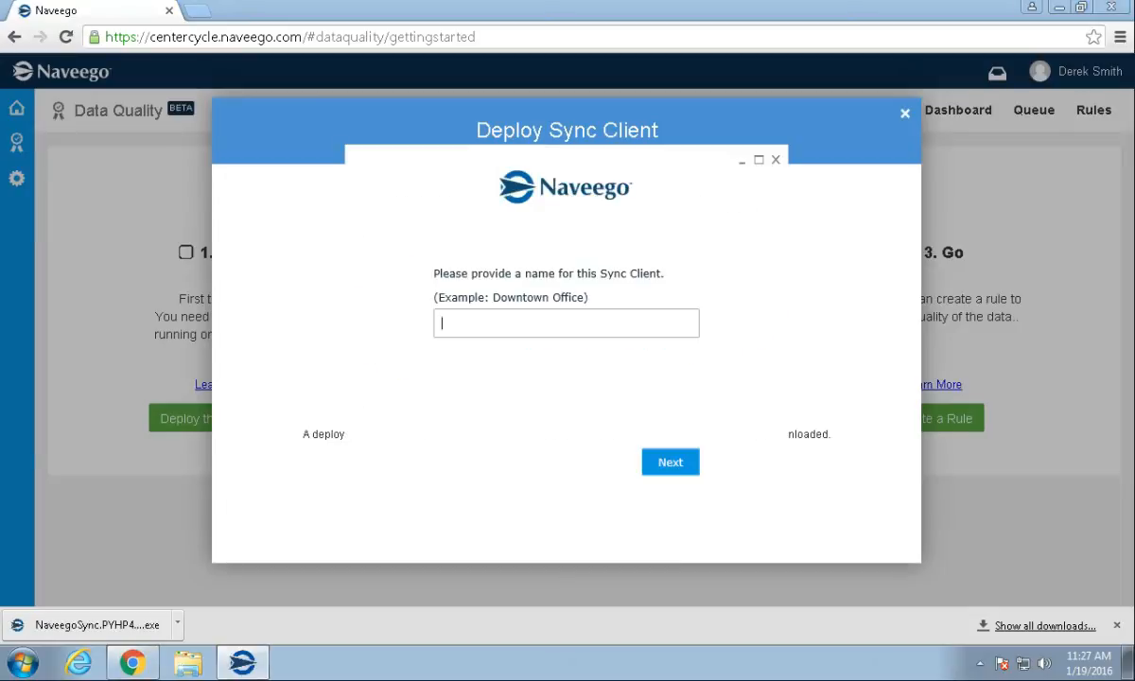
type("Main Office")
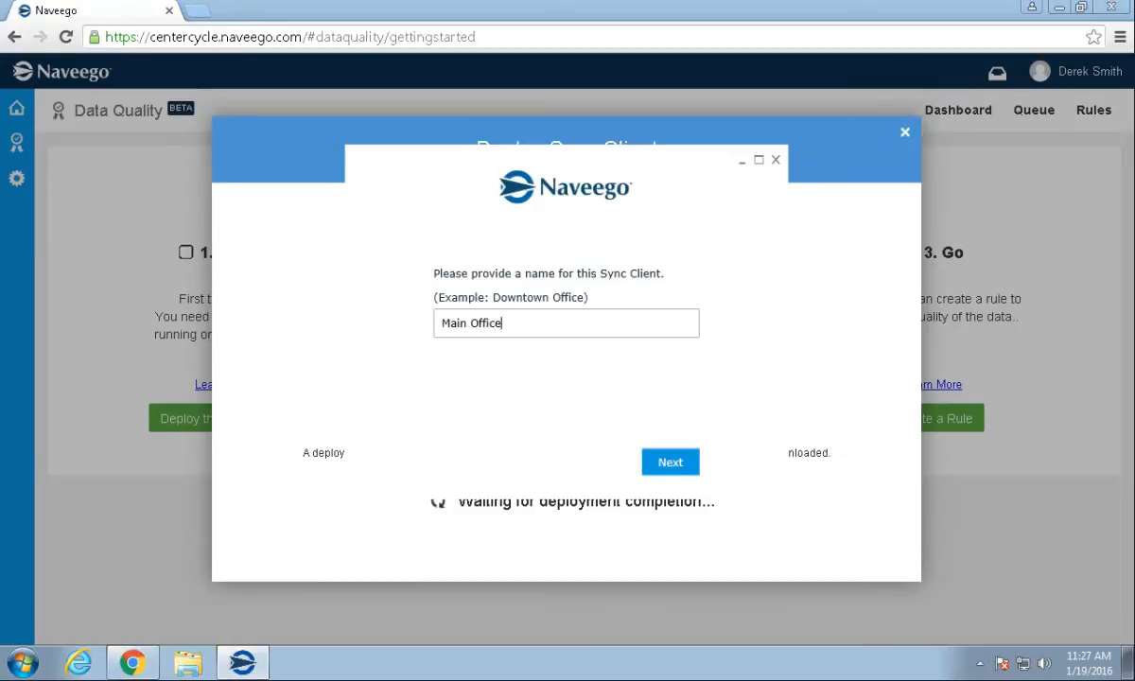
key("Return")
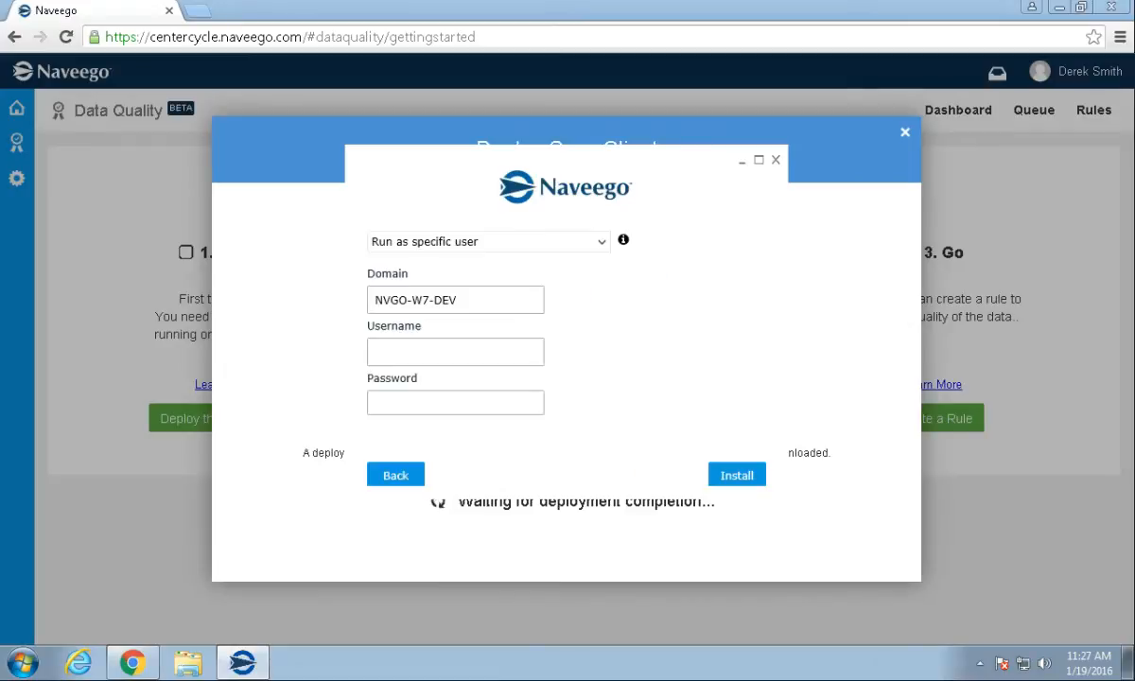
Set the sync client to run as a specific Windows user and enter that user's credentials.
left_click(601, 242)
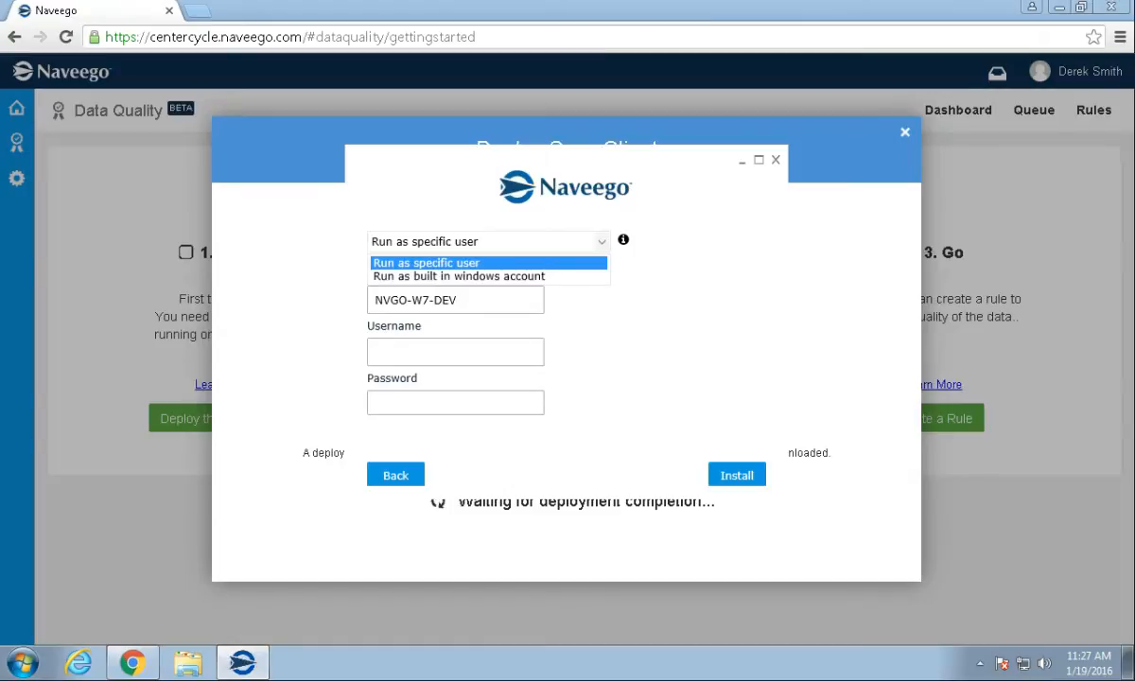
left_click(488, 276)
left_click(601, 242)
left_click(457, 263)
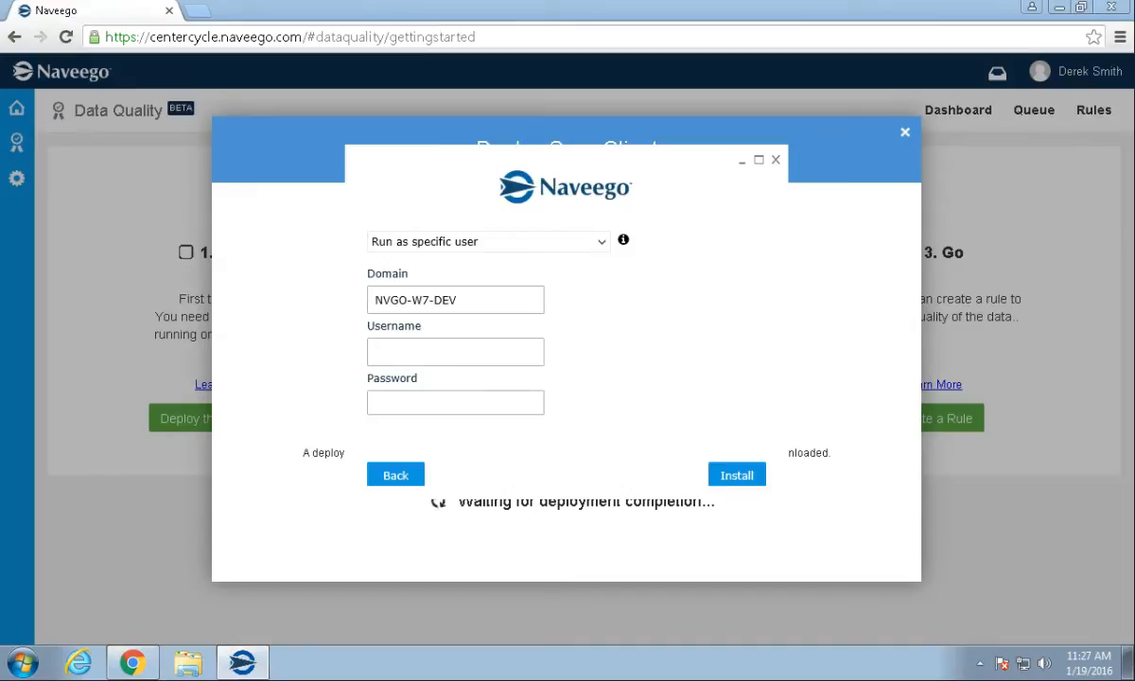
key("Tab")
type("•••••••••••")
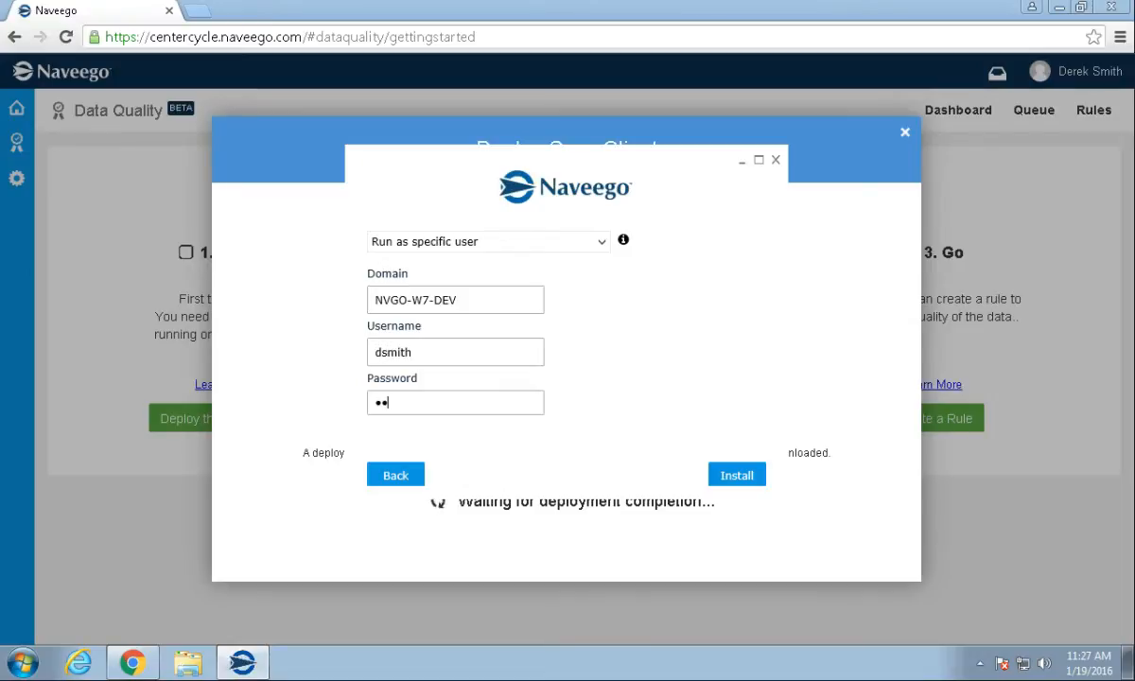
type("•")
Finish installing the Main Office sync client, close the deployment dialogs, and open Add SQL Source.
key("Return")
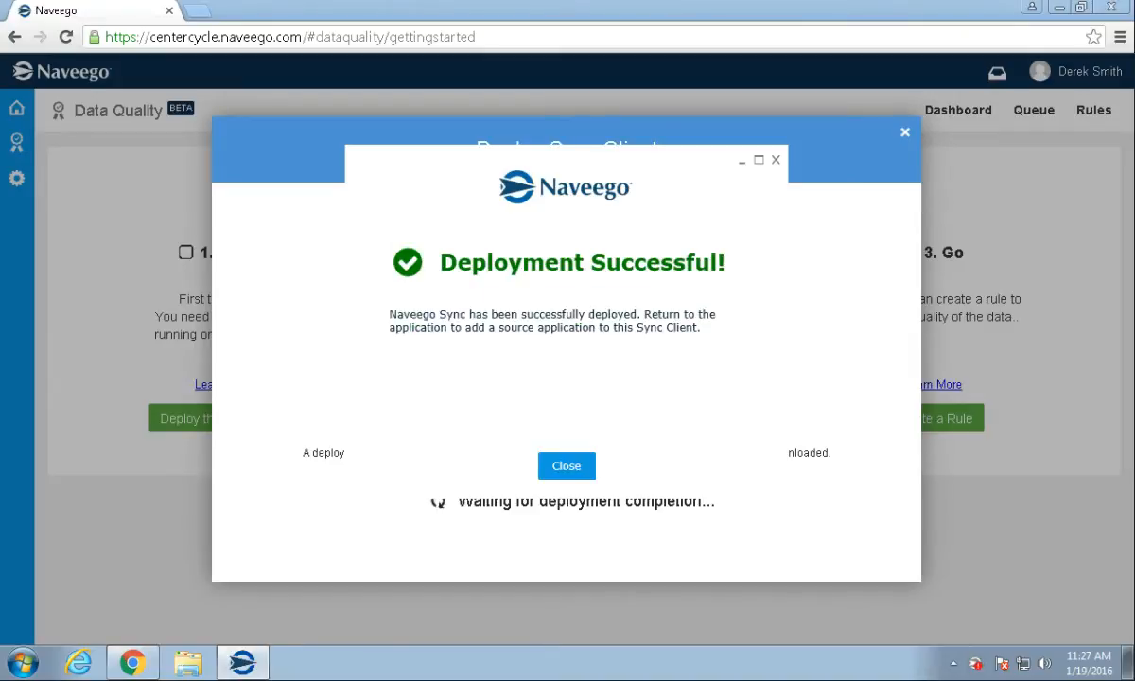
left_click(567, 465)
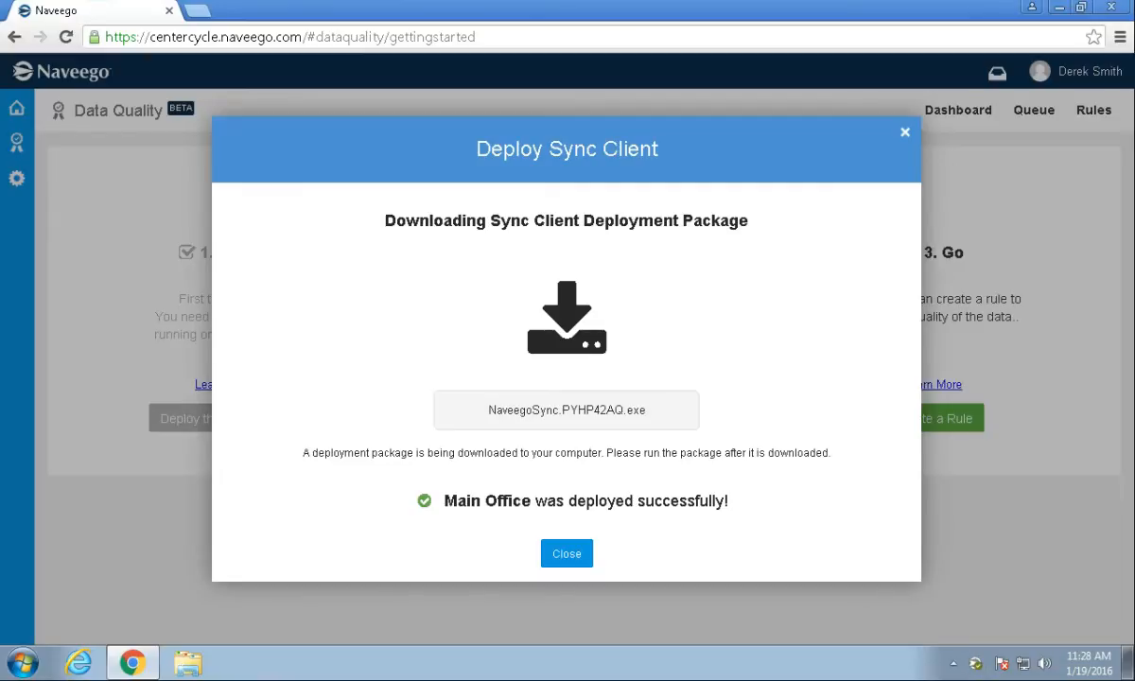
left_click(566, 553)
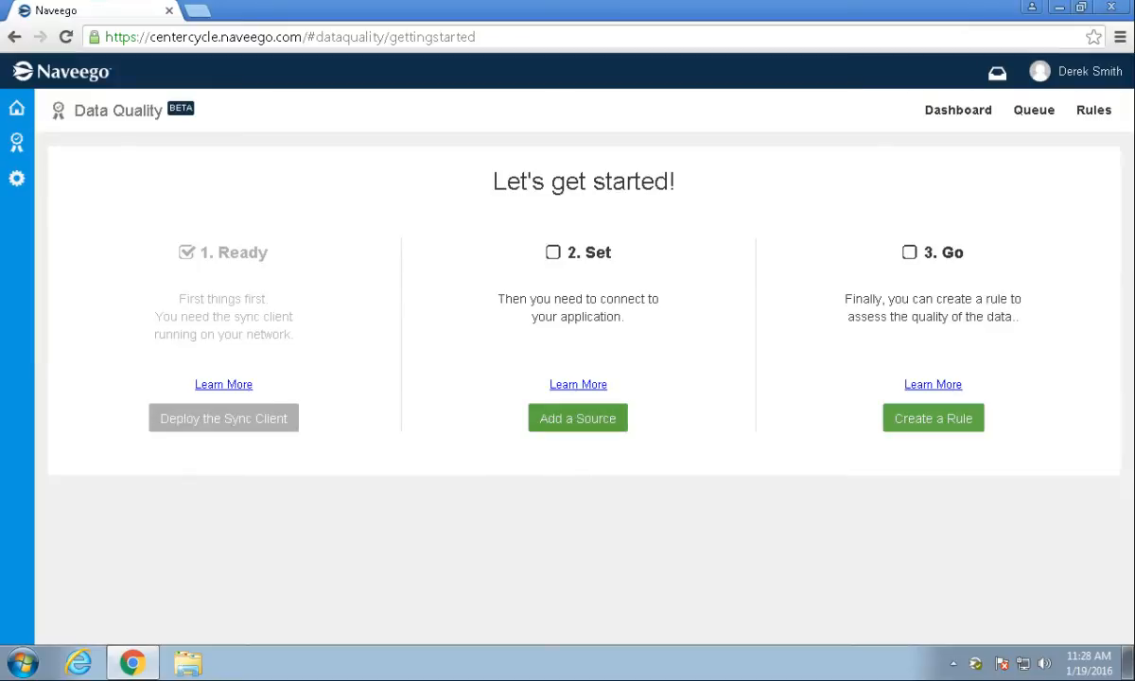
left_click(577, 418)
Define source CRM on Main Office: Microsoft CRM 3.0, server localhost, database CenterCycleCRM.
left_click(185, 254)
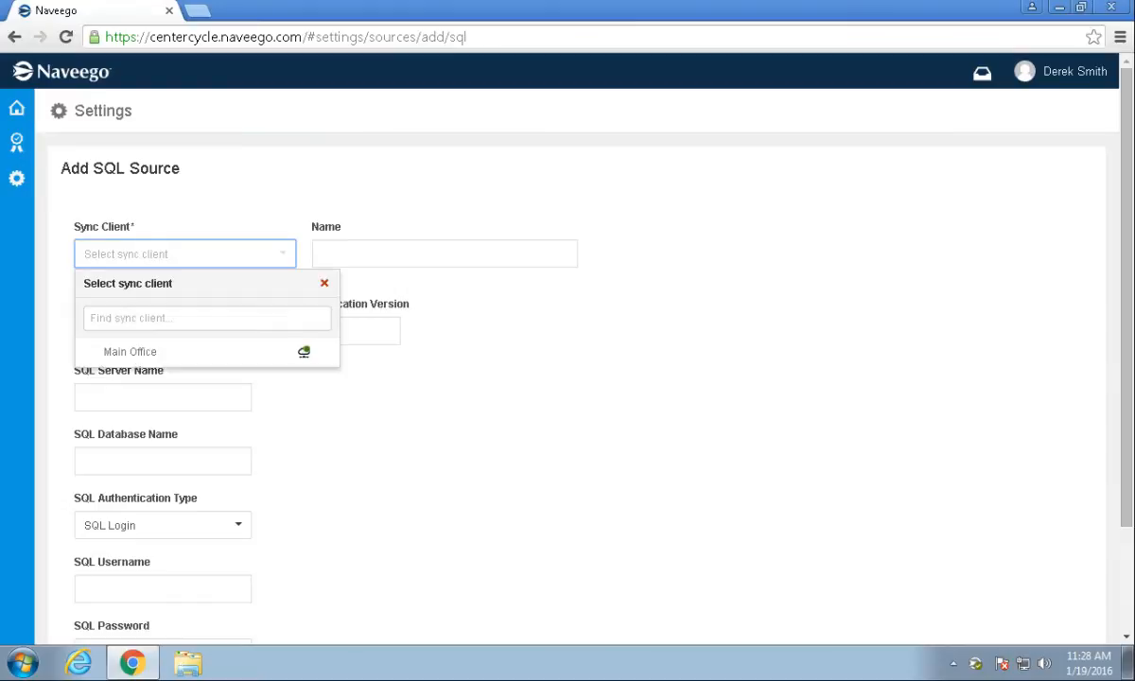
left_click(179, 352)
key("Tab")
type("CRM")
key("Tab")
key("Return")
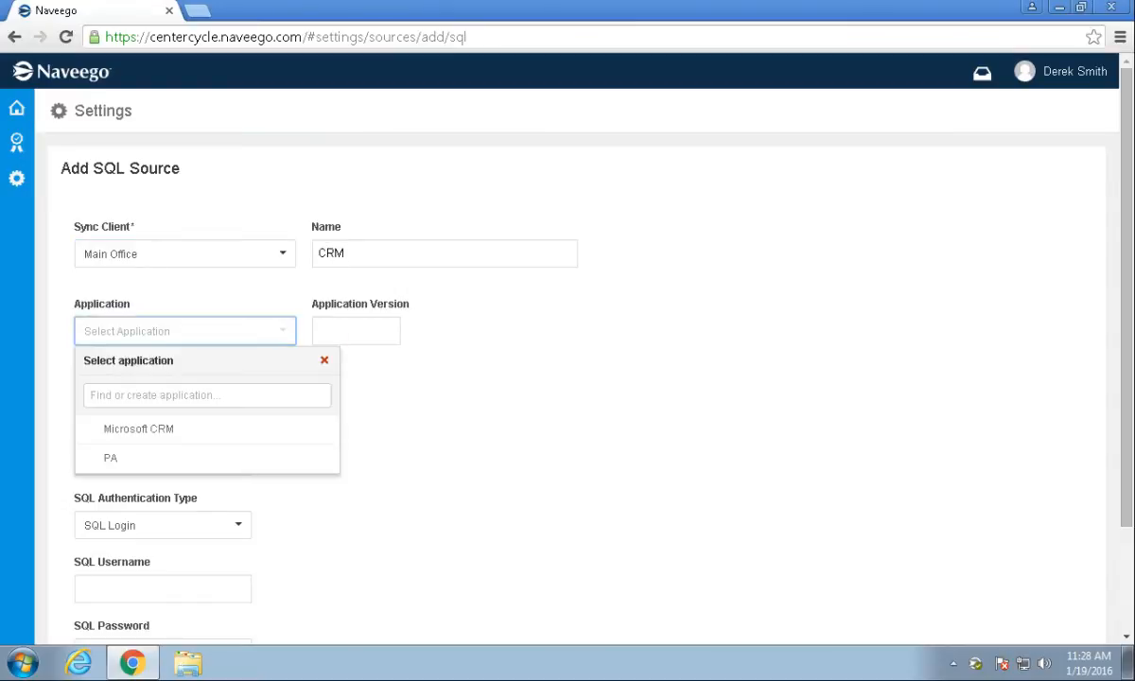
key("Return")
key("Tab")
type("3.0")
key("Tab")
scroll(567, 359, "down", 1)
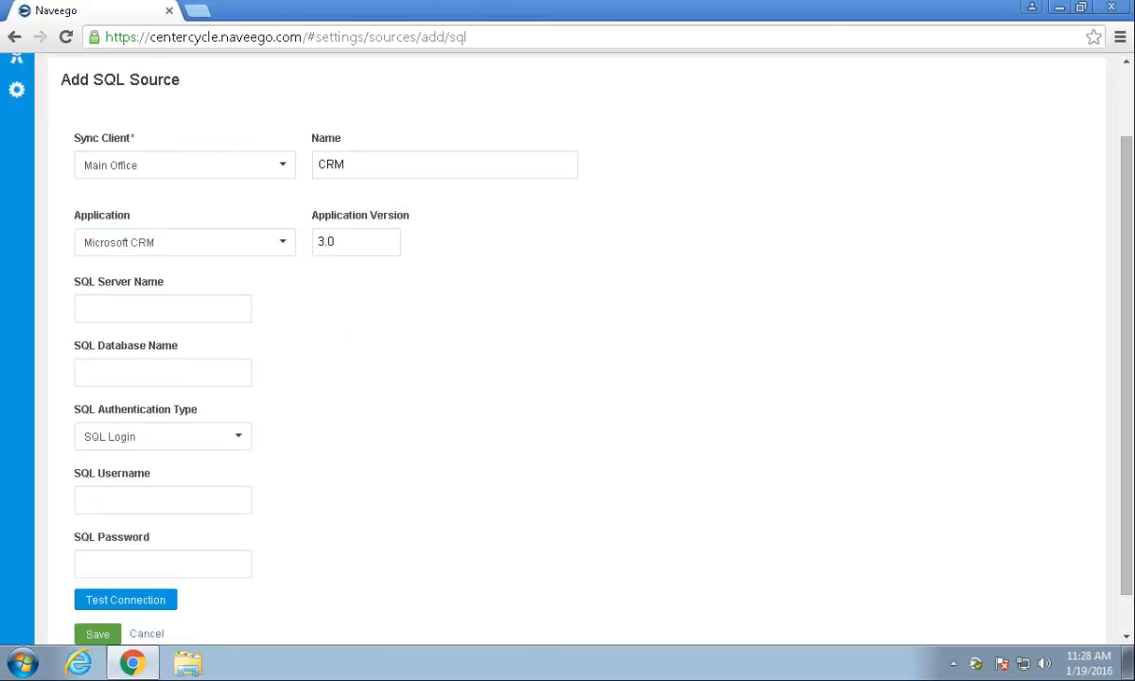
type("localhost")
key("Tab")
type("CenterCy")
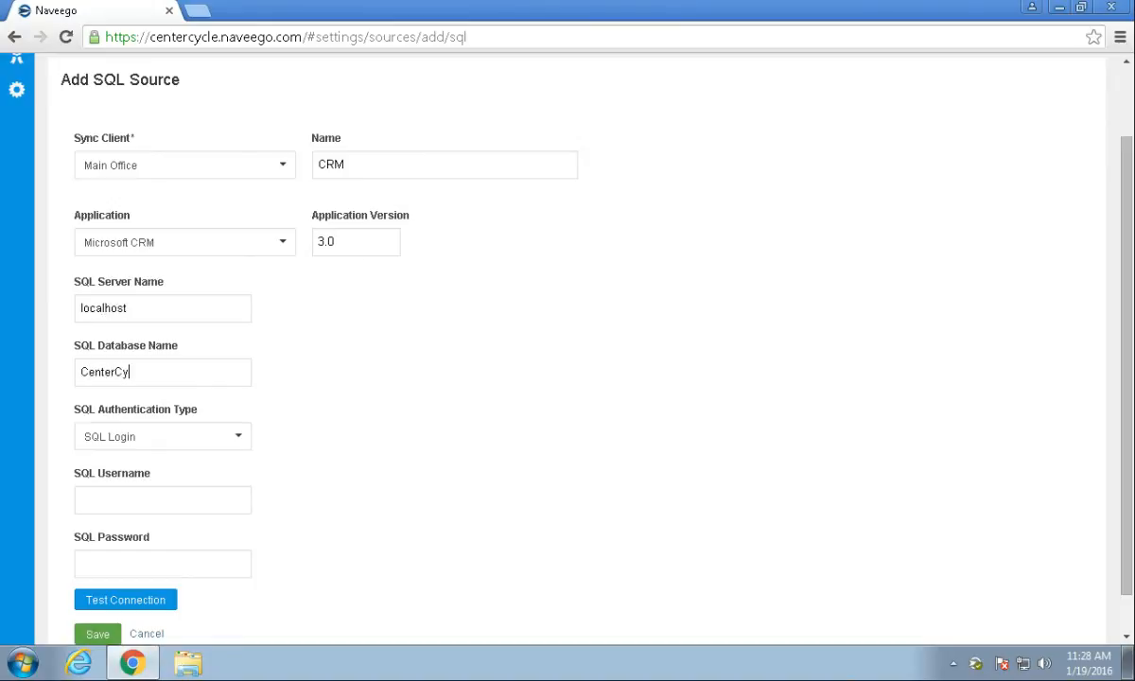
type("cleCRM")
Use Windows Authentication, test the connection, save the CRM source, and return Home.
left_click(163, 436)
left_click(161, 466)
left_click(125, 554)
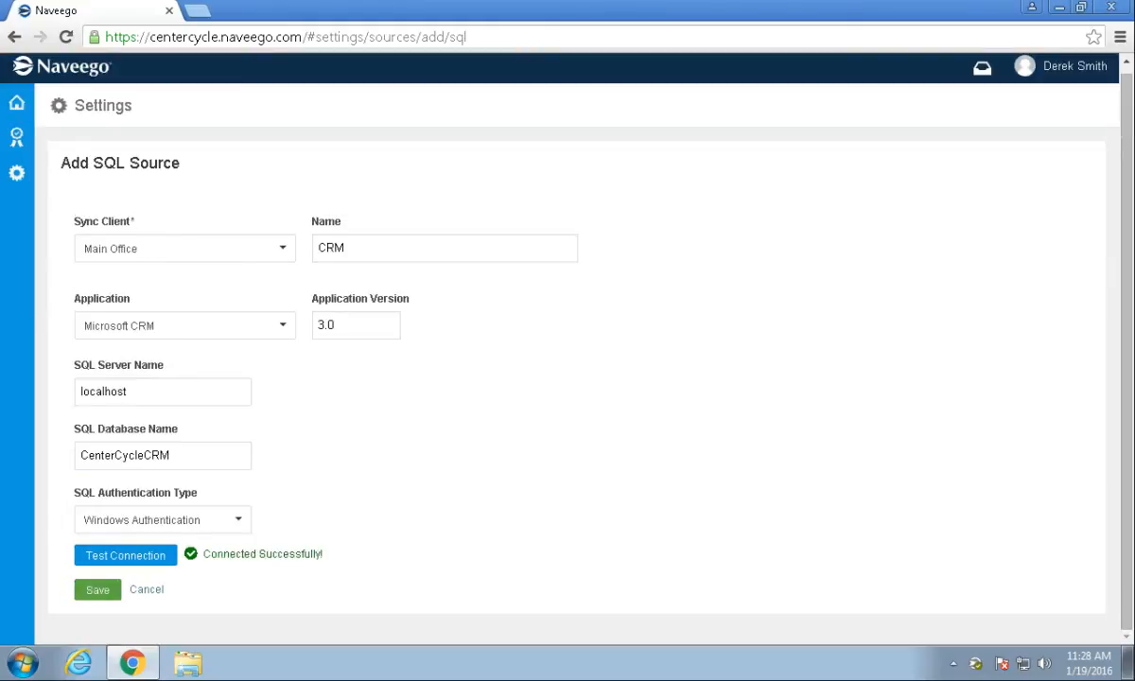
left_click(98, 589)
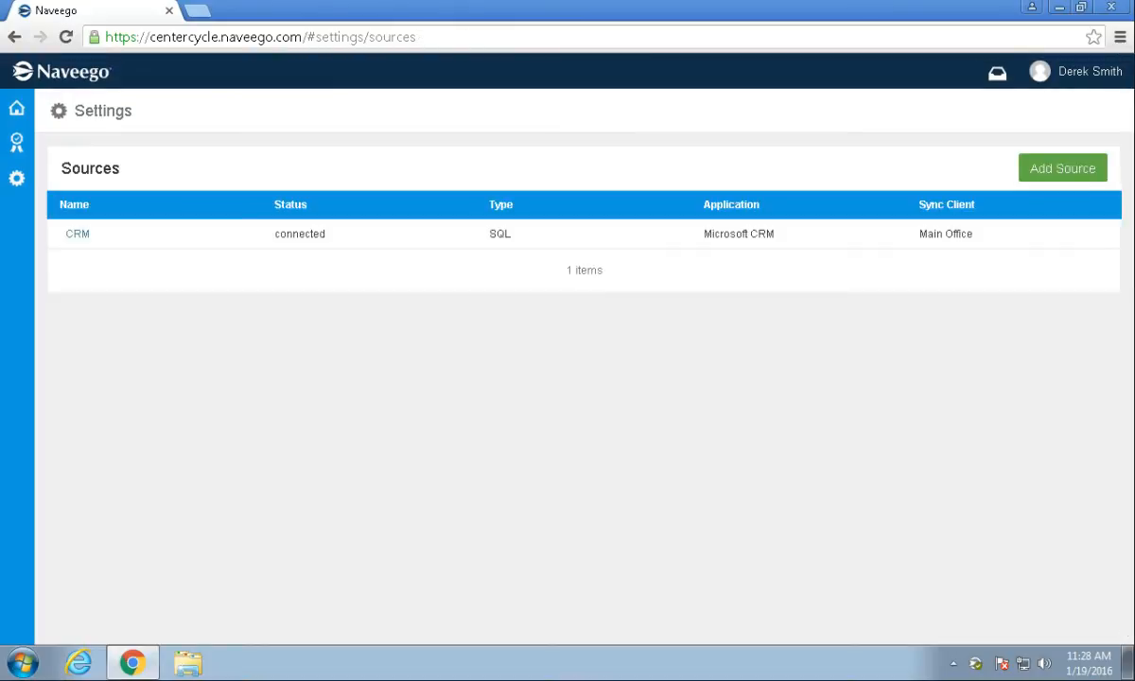
left_click(16, 108)
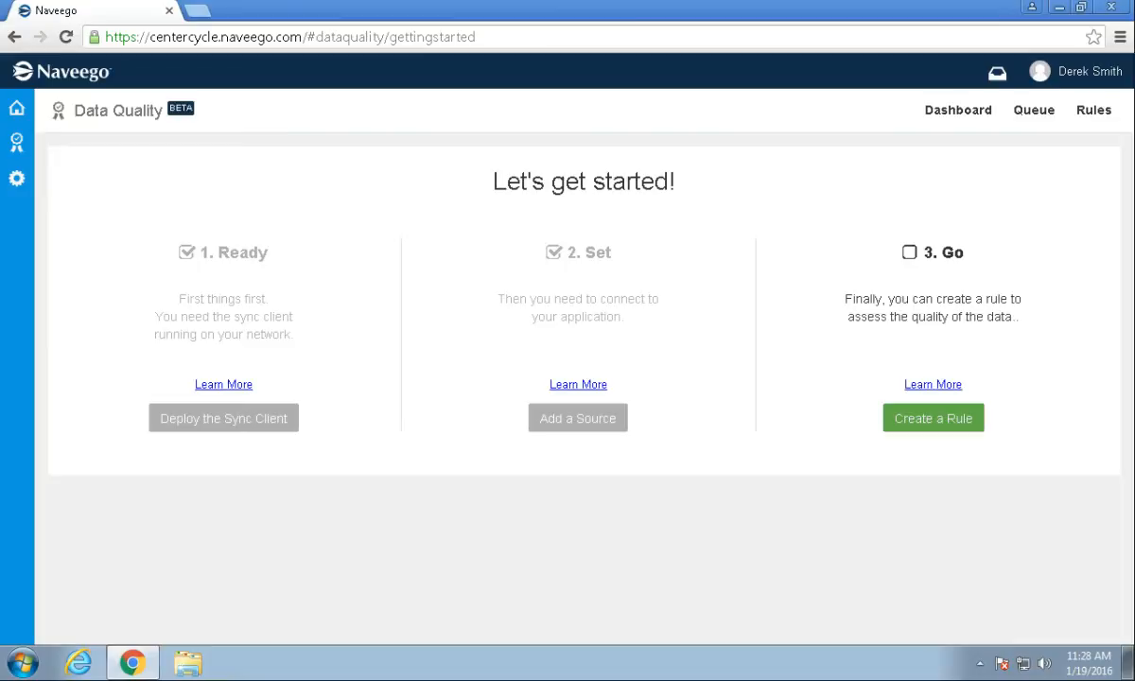
Name a new rule 'All customer addresses should be complete', classified Completeness with new category Address.
left_click(933, 418)
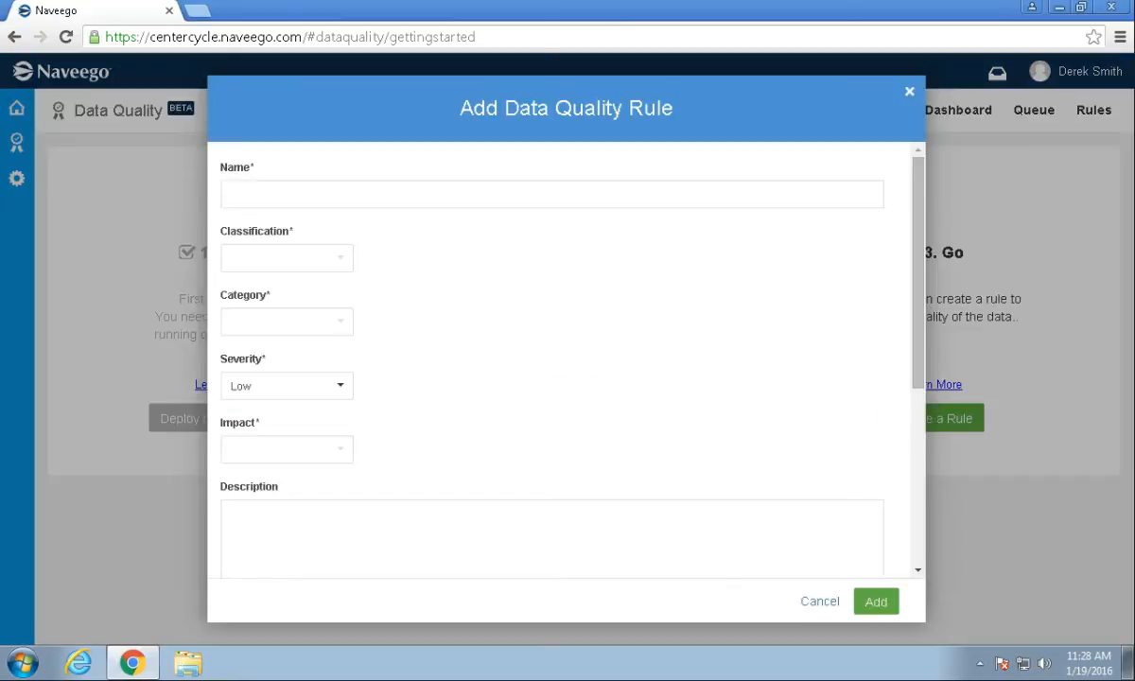
type("All customer addresses should be complete")
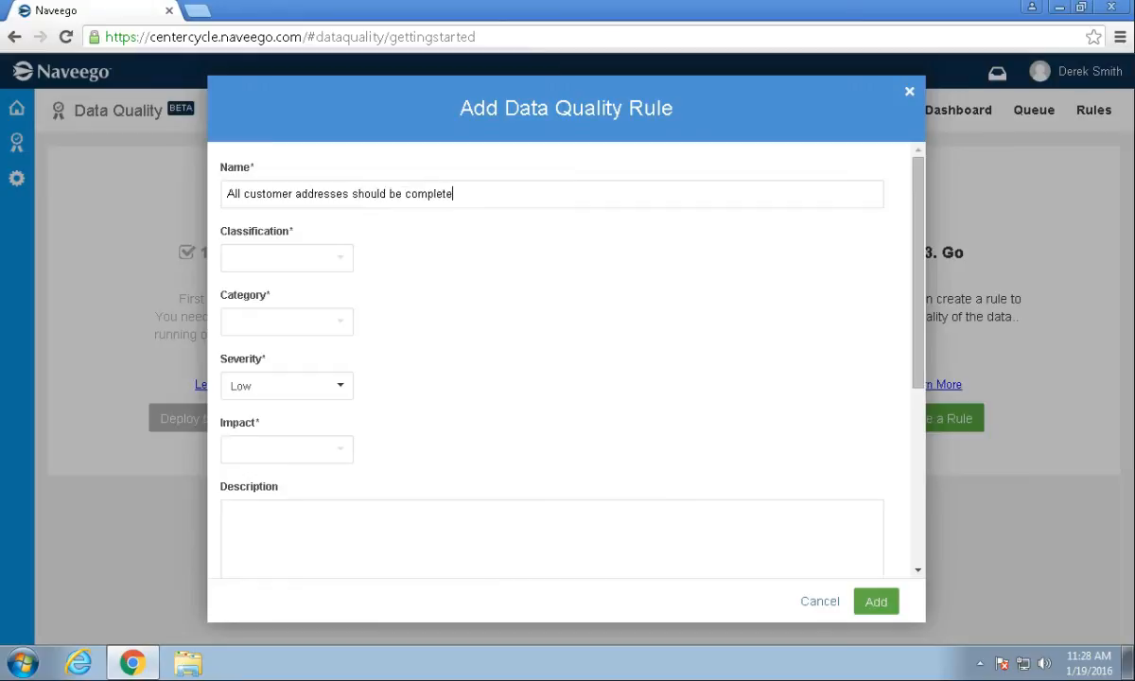
left_click(286, 258)
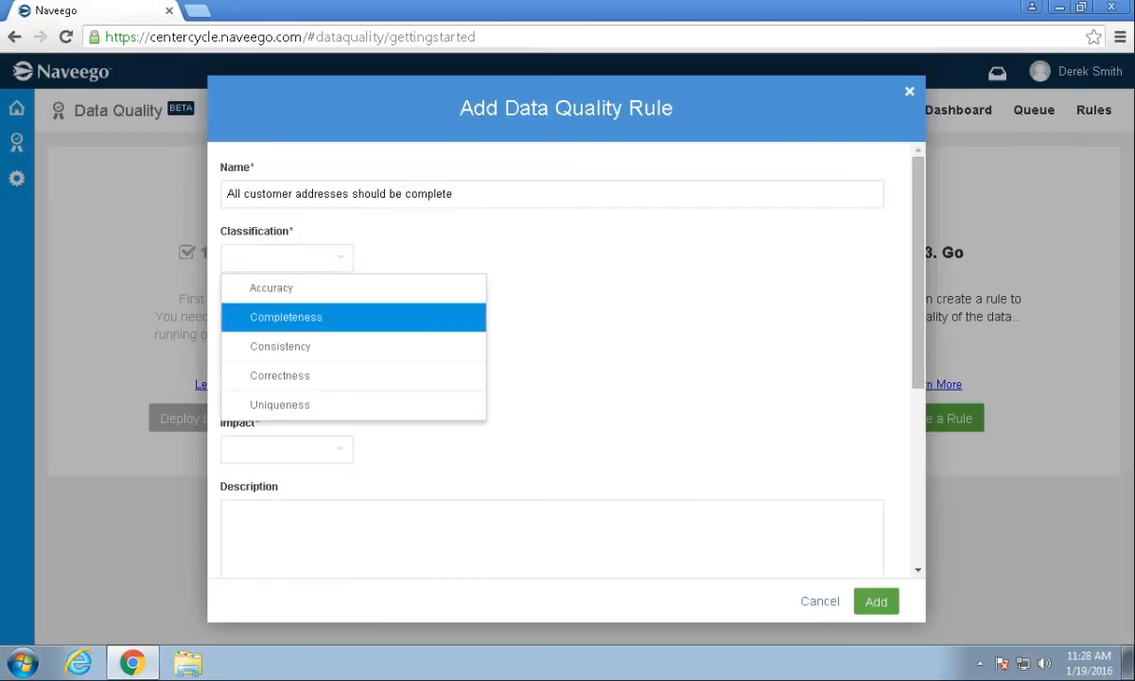
left_click(286, 317)
left_click(287, 321)
type("Address")
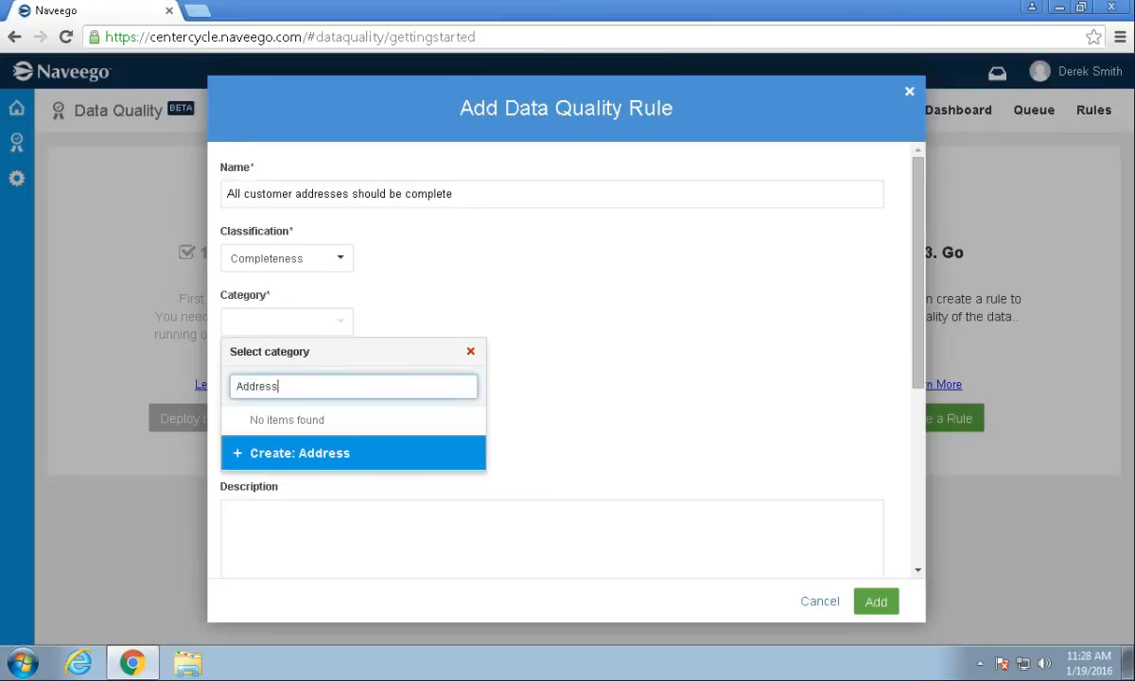
key("Return")
Set the rule's severity to Medium and impact to Company Wide, then add it.
left_click(287, 386)
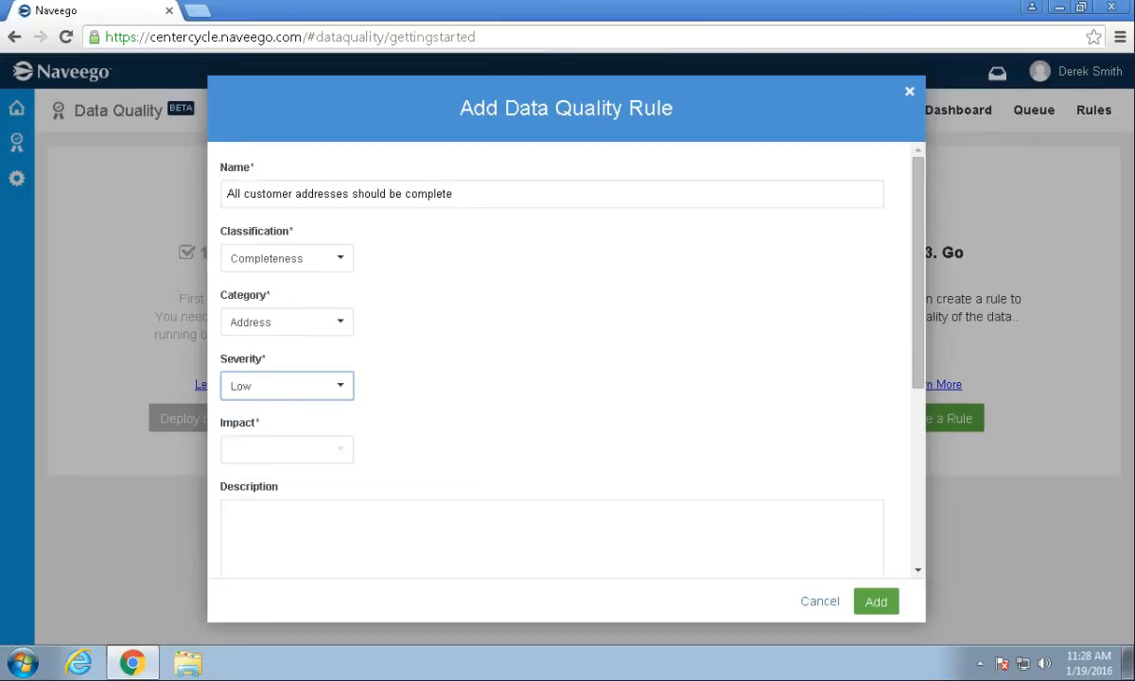
left_click(270, 473)
left_click(286, 449)
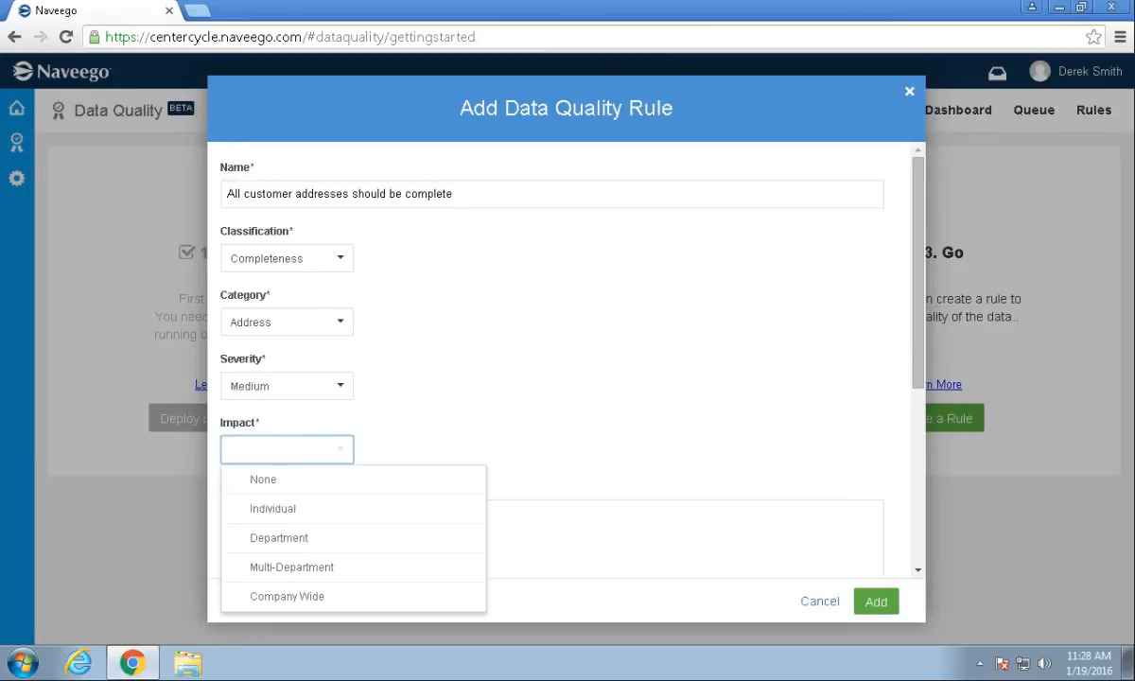
left_click(286, 596)
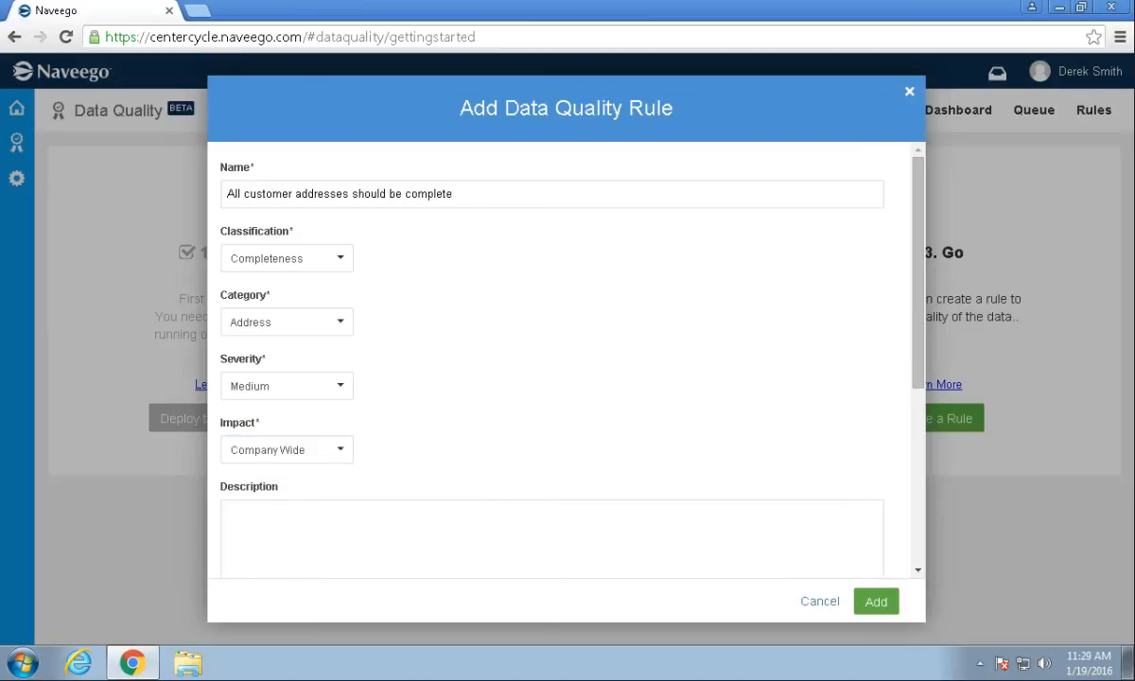
scroll(552, 359, "down", 3)
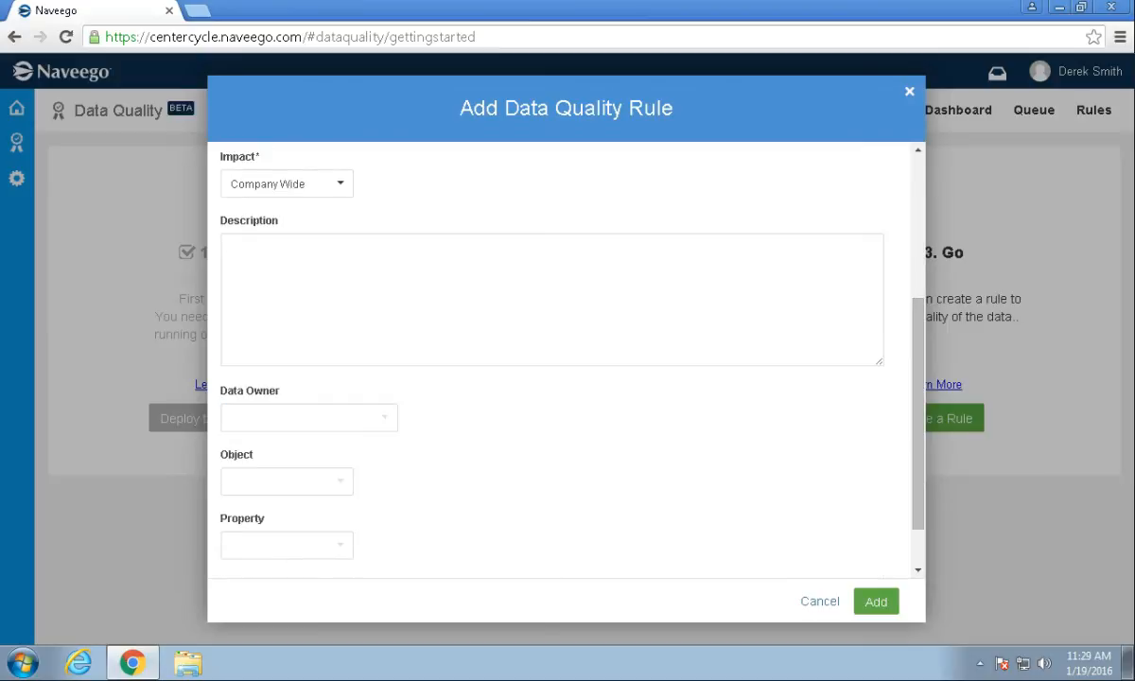
scroll(552, 359, "down", 1)
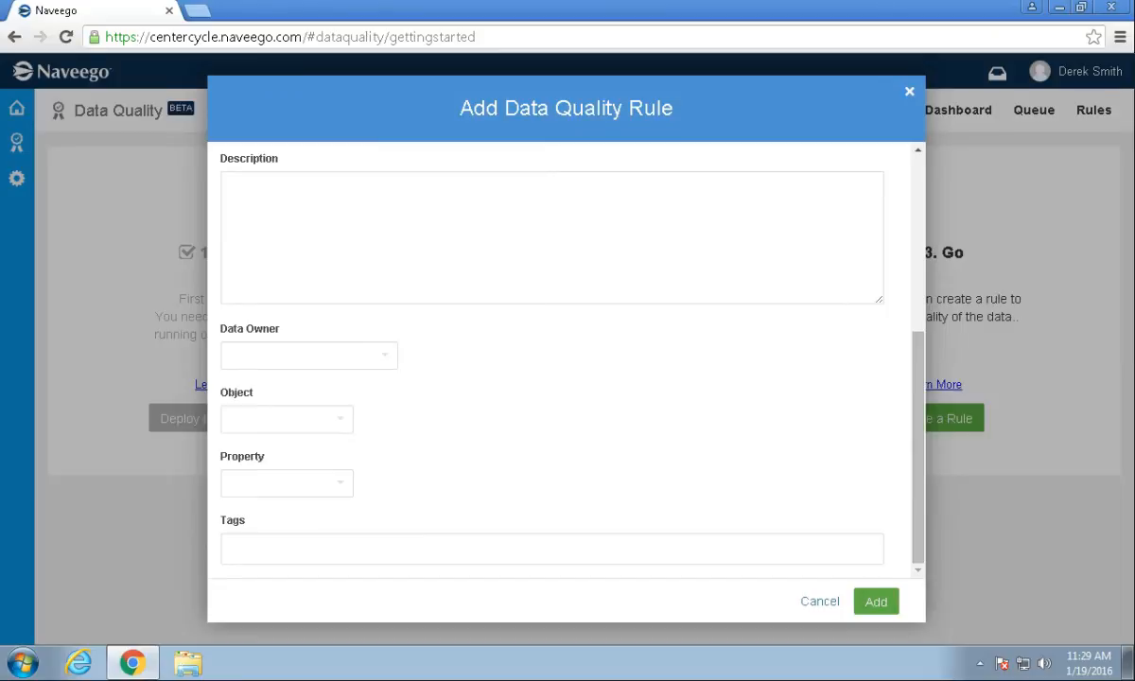
left_click(875, 601)
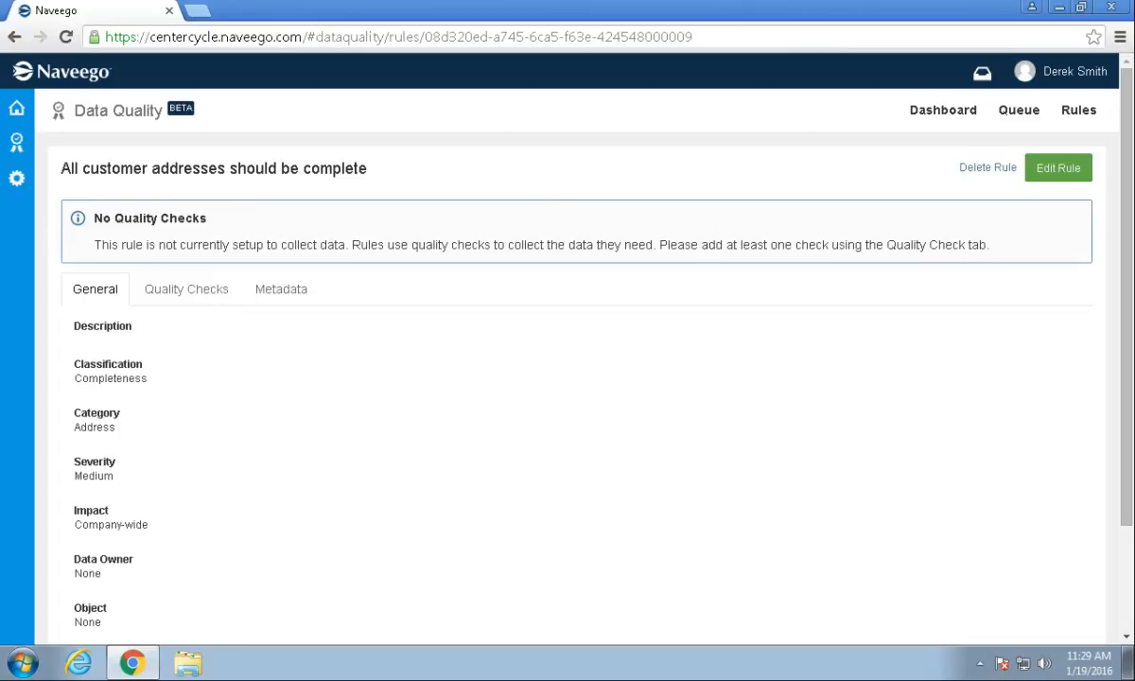
Open Add Quality Check from the rule's Quality Checks tab.
left_click(186, 290)
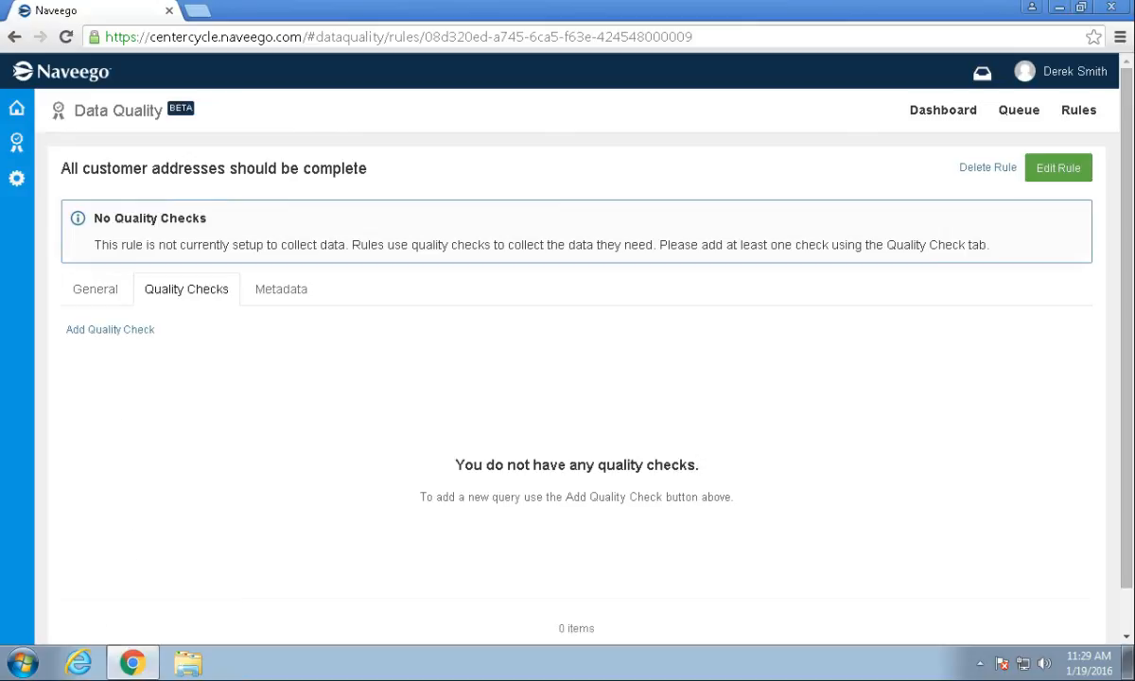
left_click(109, 329)
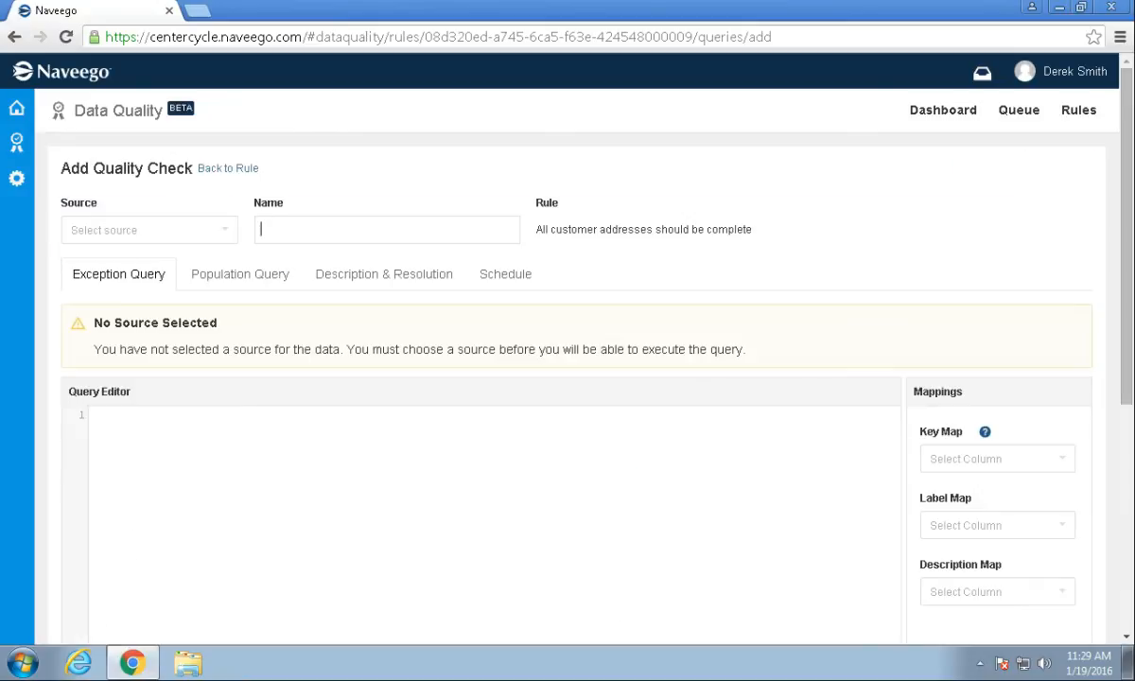
Use CRM as the data source and name the check 'Zip code are all 5 digits'.
left_click(197, 230)
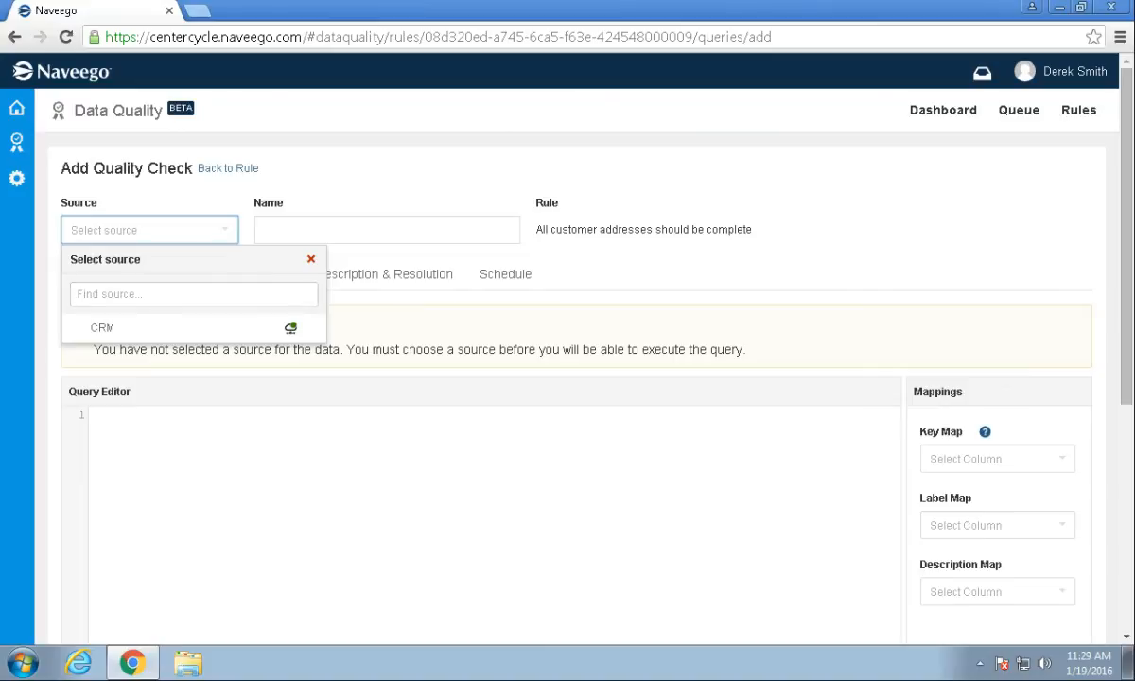
left_click(179, 328)
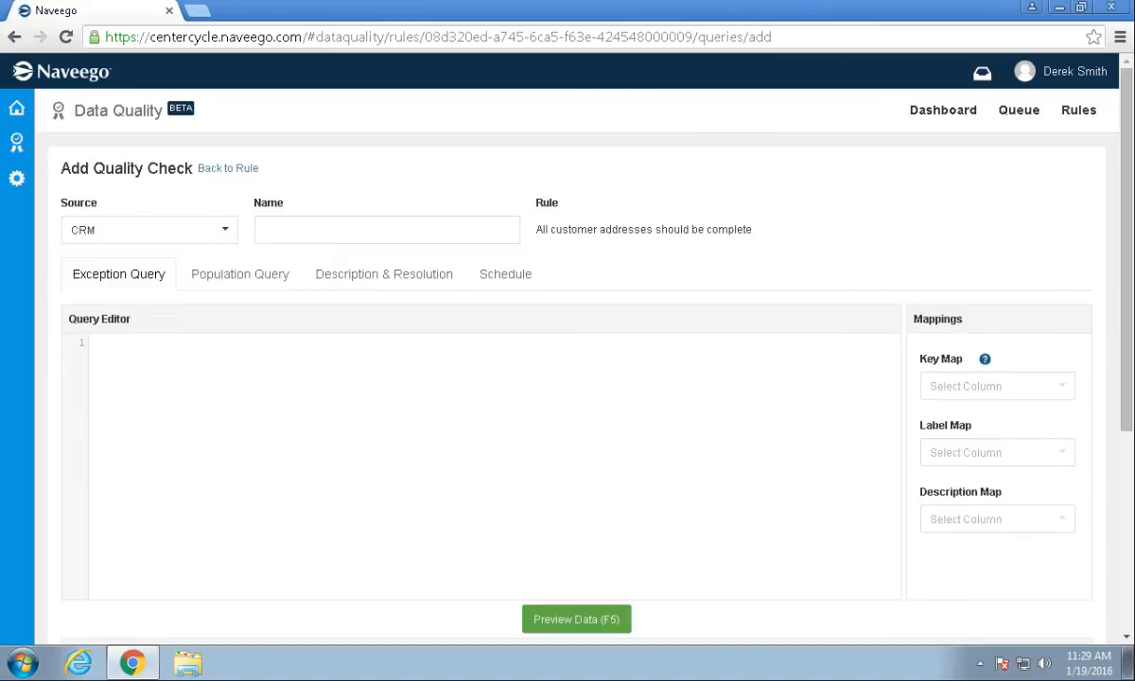
type("Zip code are all 5")
type("digits")
Write the query SELECT * FROM Customers WHERE LEN(Zip) <> 5 and preview its two rows.
left_click(93, 342)
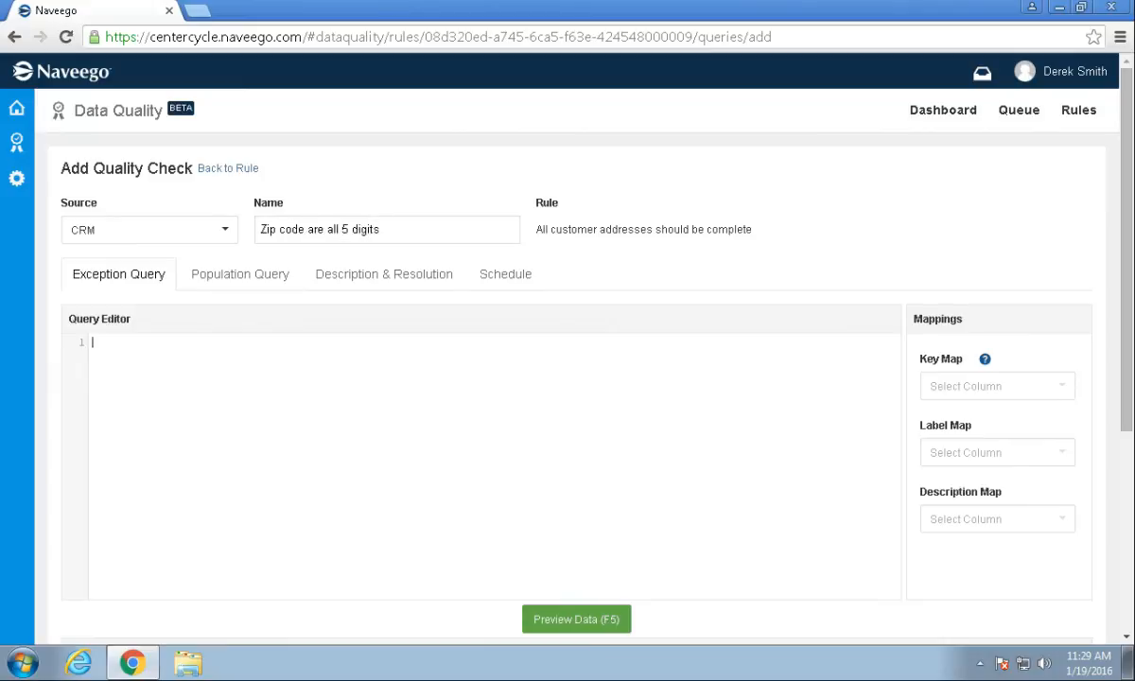
scroll(568, 378, "down", 1)
type("SELECT")
key("Return")
type("*")
key("Return")
type("FROM")
key("Return")
type("Customers")
key("Return")
type("WHERE")
key("Return")
type("LEN(Zip) <> 5")
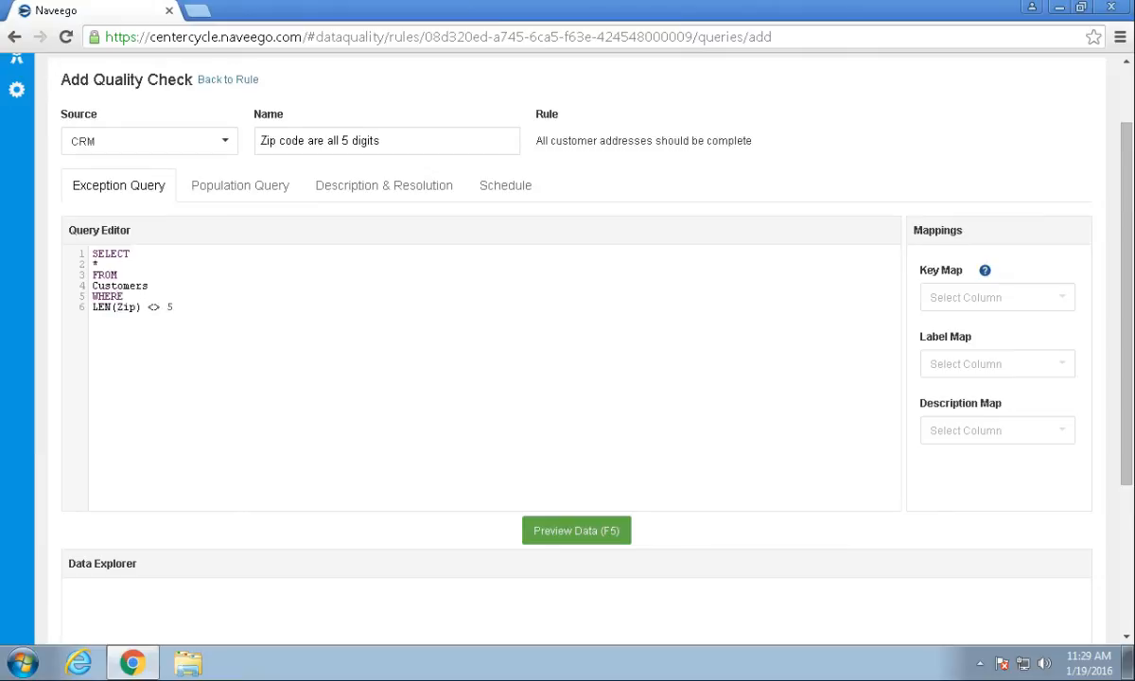
key("F5")
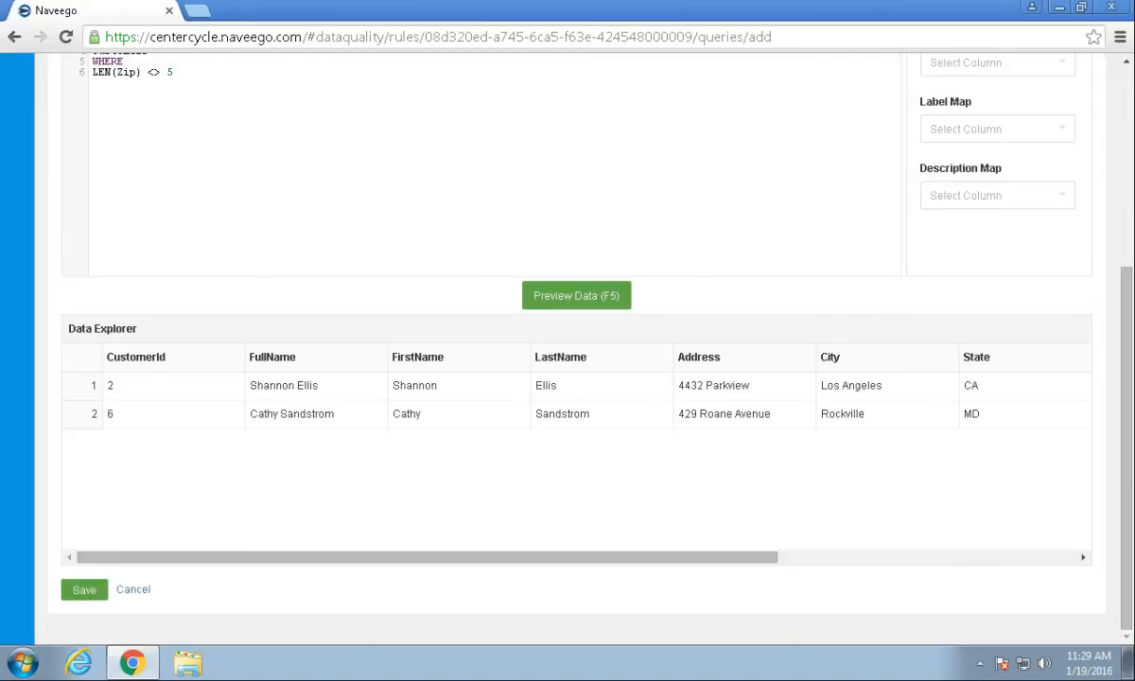
scroll(577, 444, "right", 5)
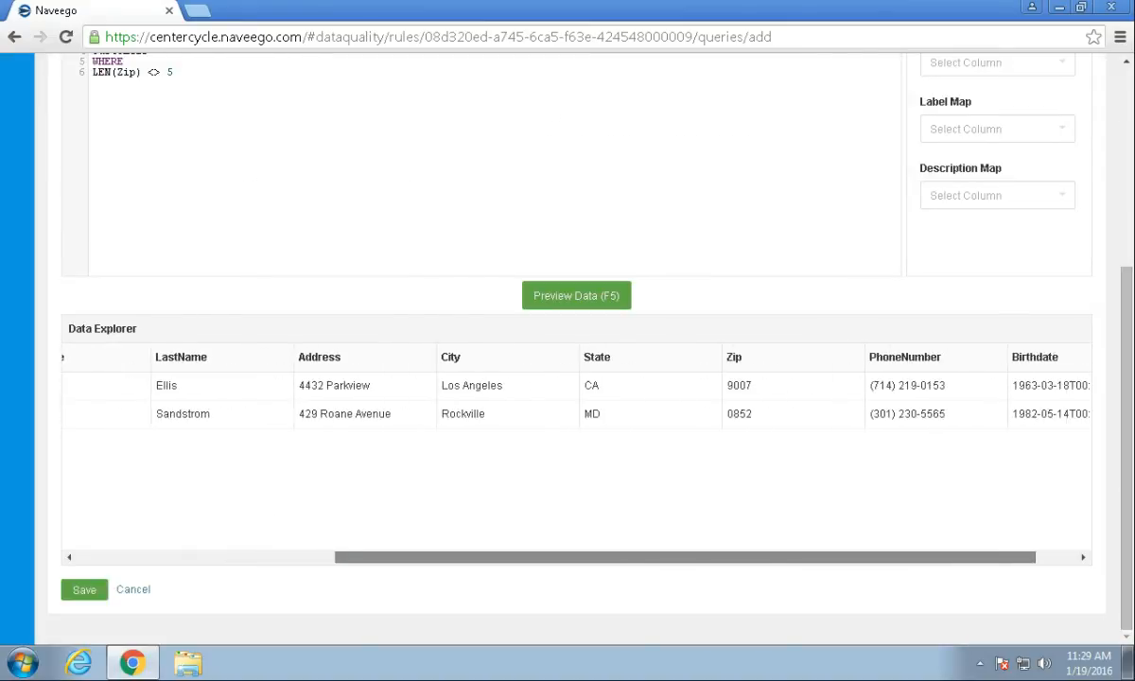
scroll(576, 445, "left", 5)
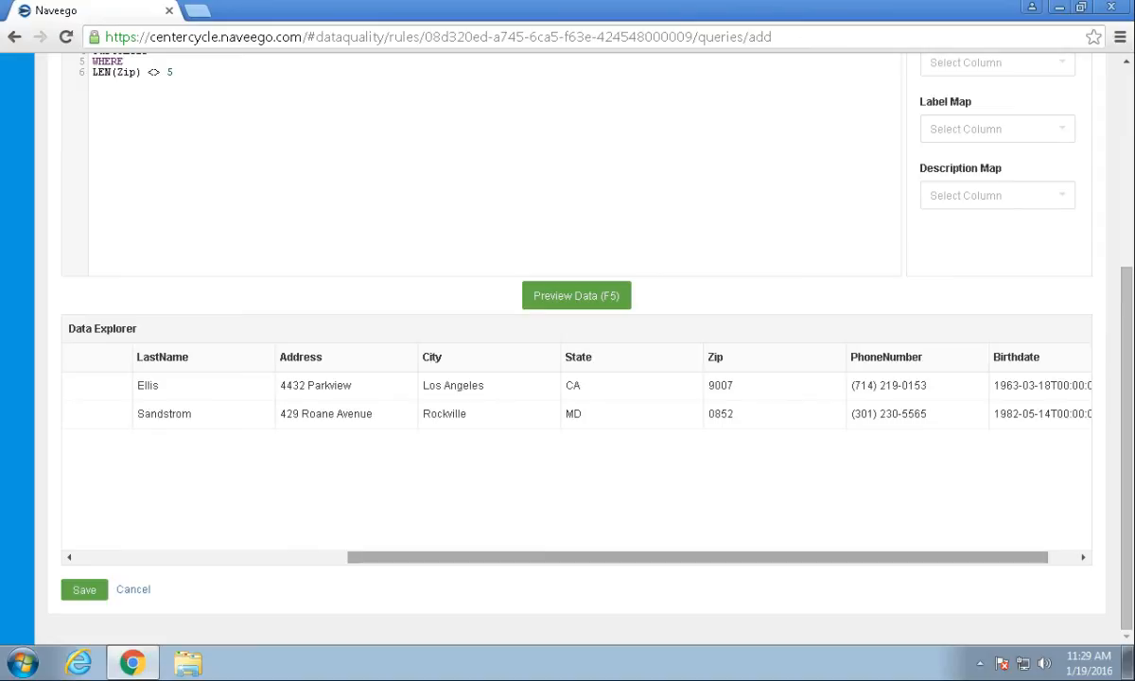
scroll(577, 378, "up", 1)
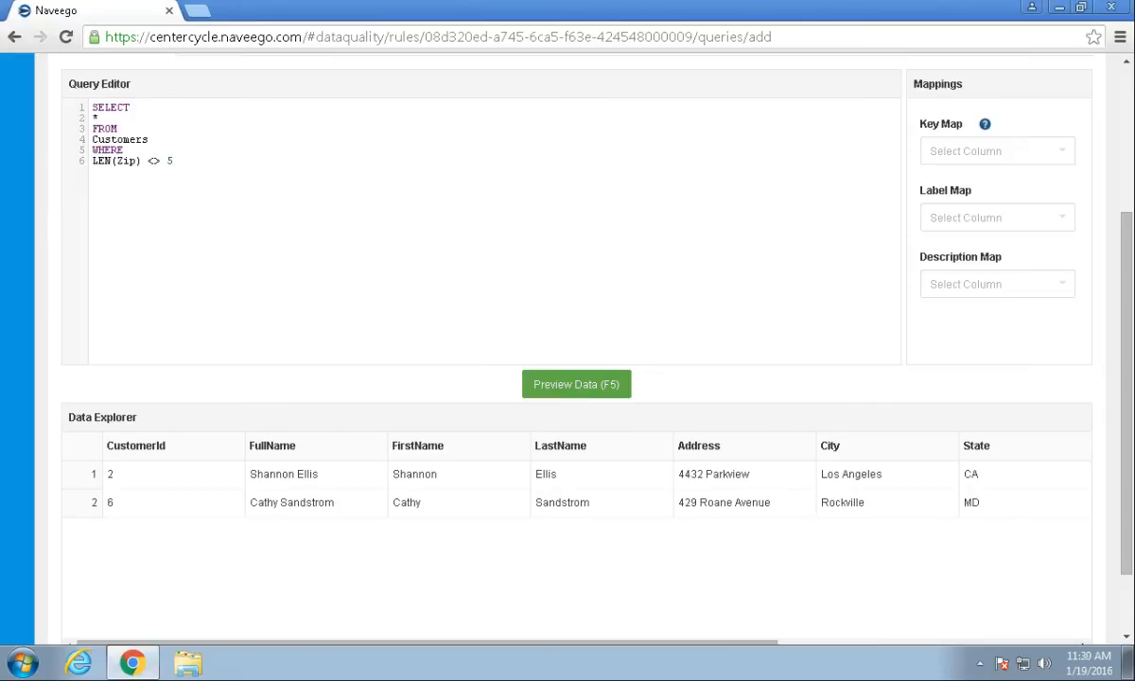
Map CustomerId to Key, FullName to Label and Zip to Description.
left_click(997, 151)
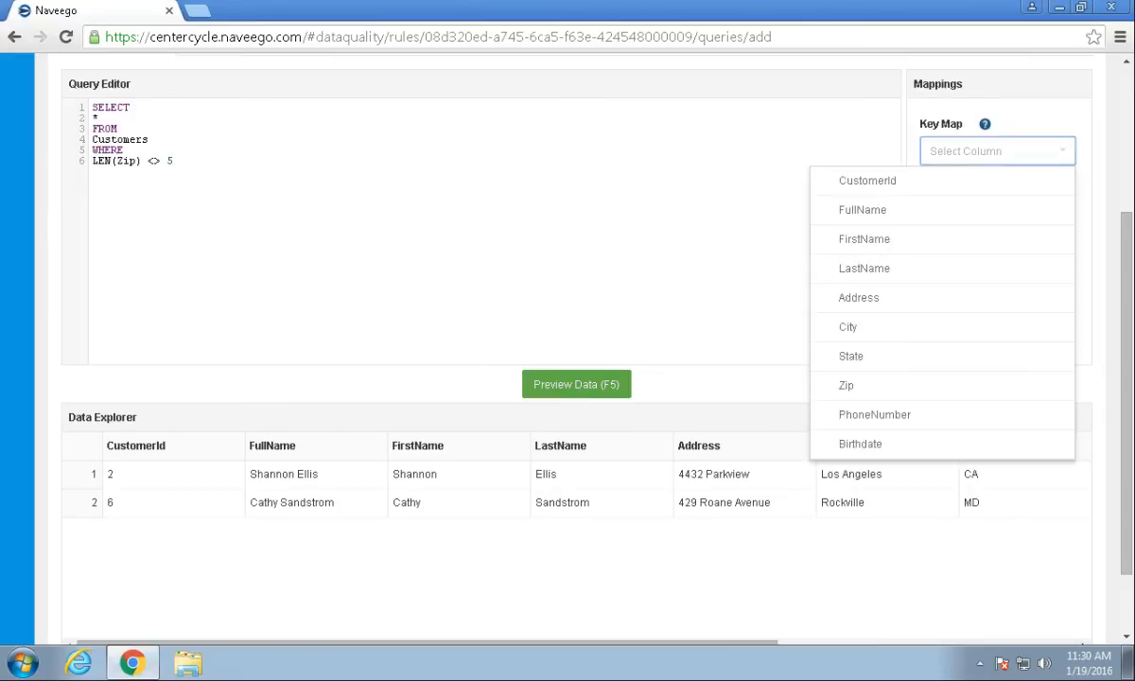
left_click(907, 180)
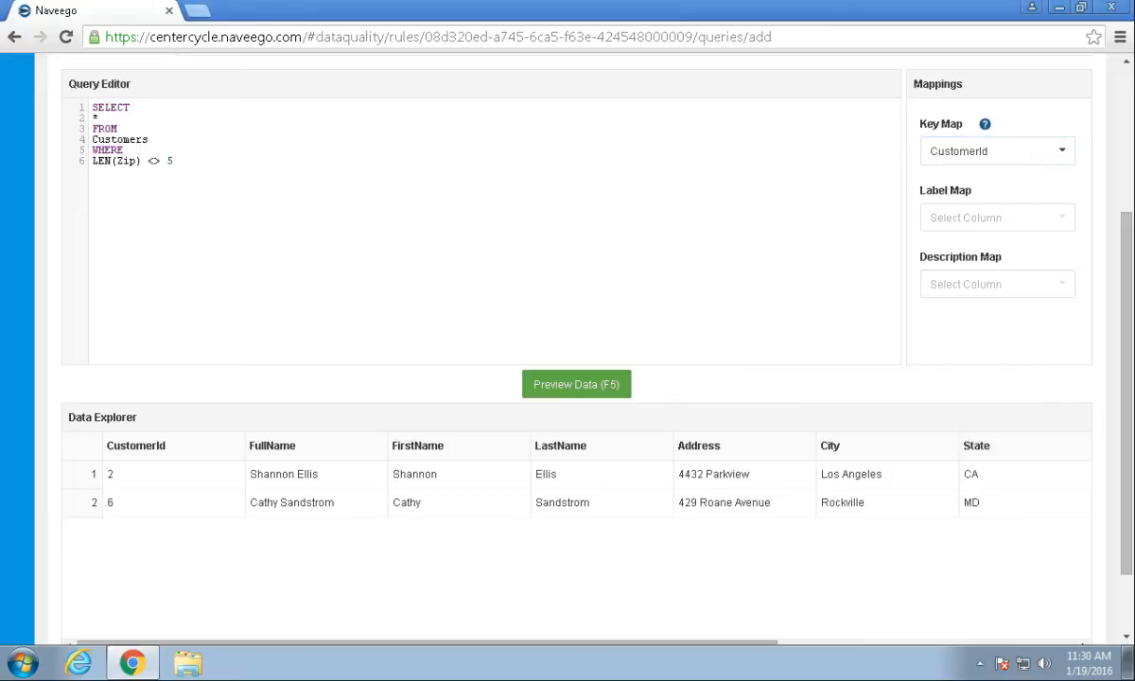
left_click(997, 218)
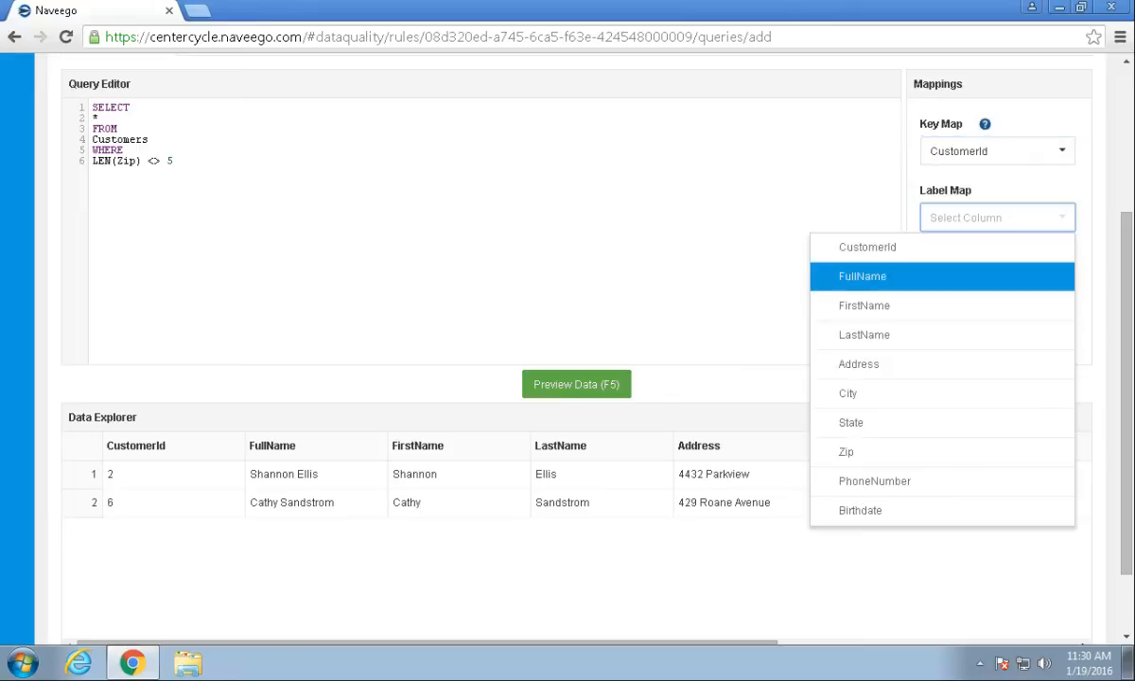
left_click(907, 276)
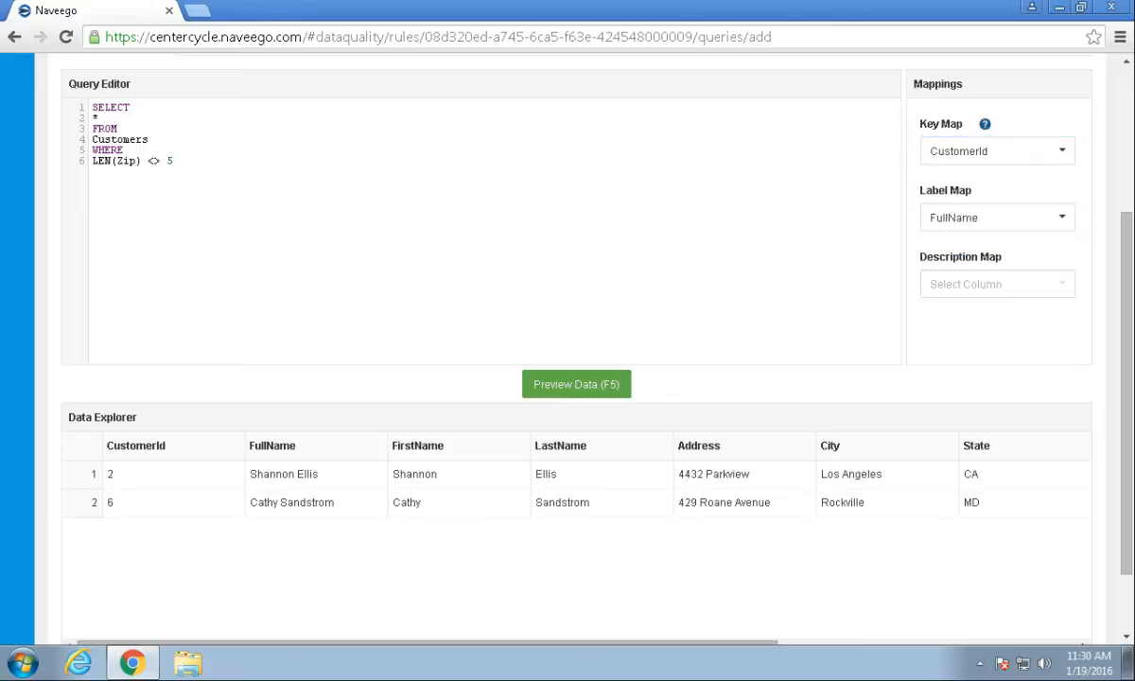
left_click(997, 284)
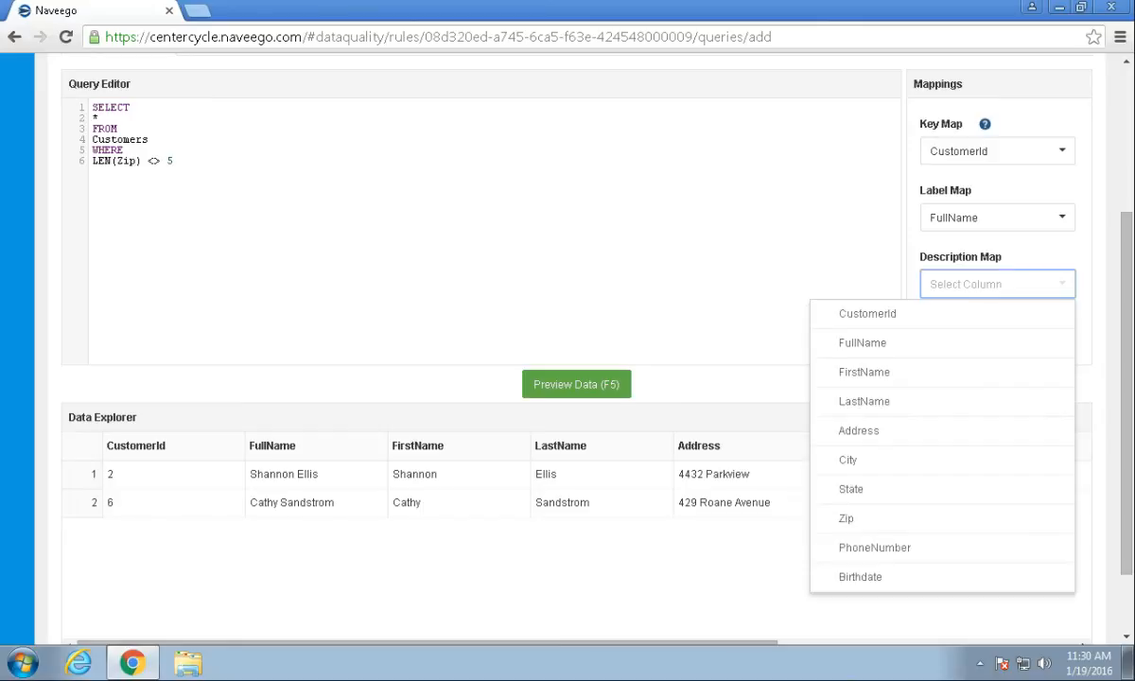
left_click(907, 518)
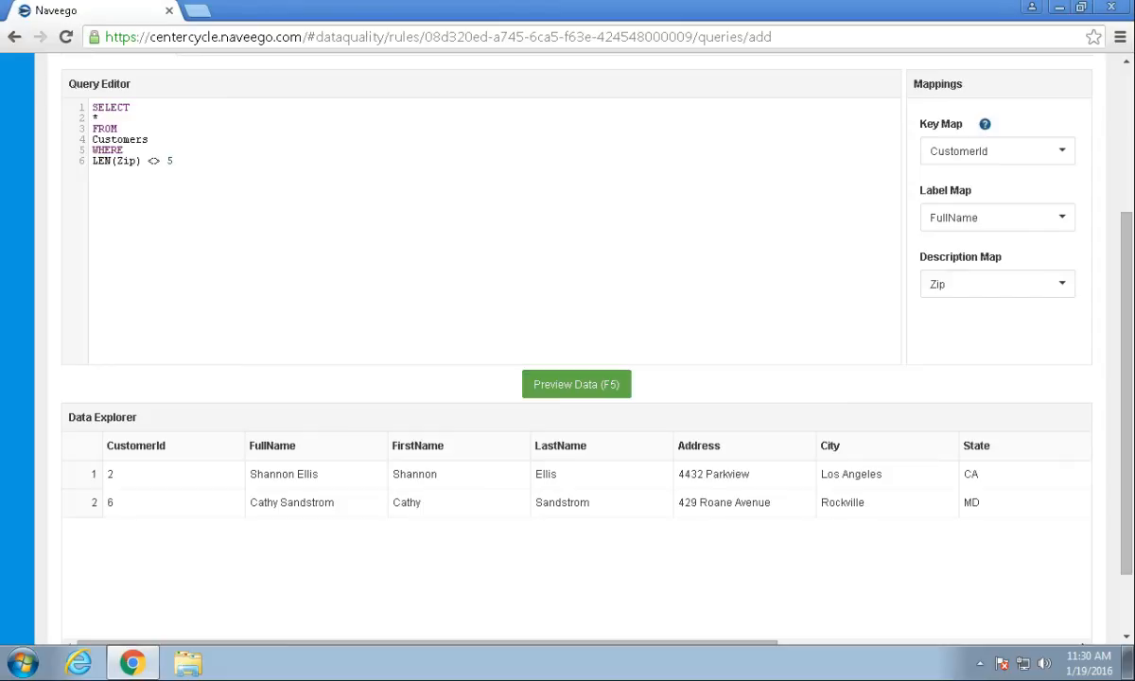
scroll(568, 359, "up", 1)
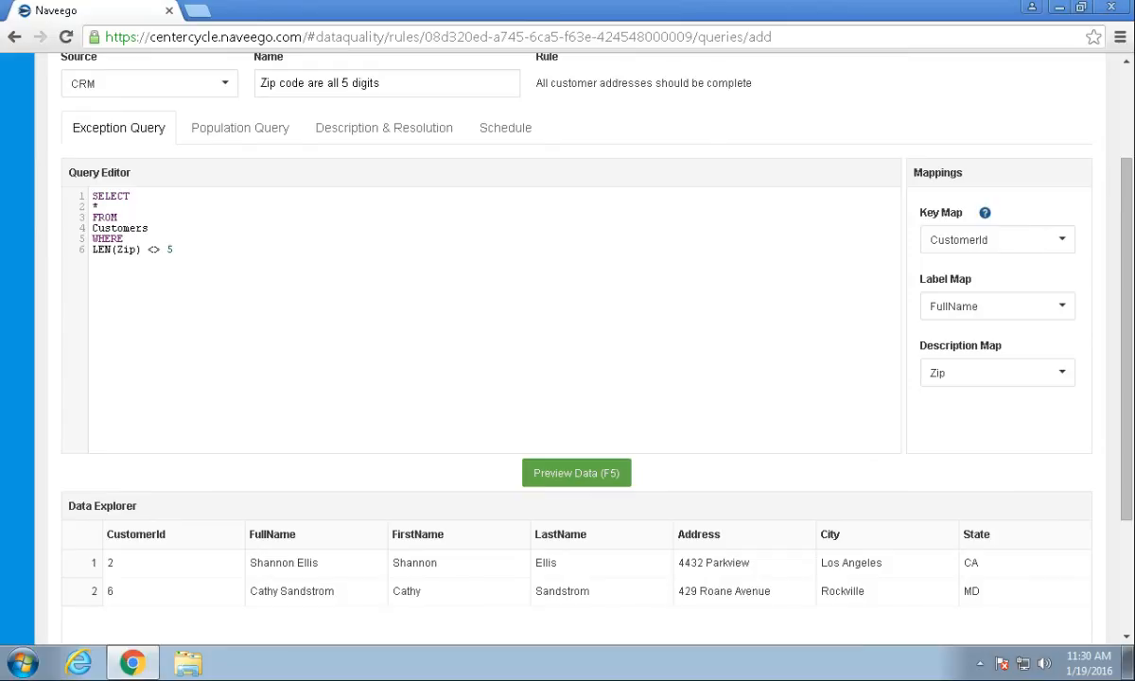
Write the population query SELECT COUNT(*) as CNT FROM Customers.
left_click(240, 128)
left_click(95, 196)
type("SELECT")
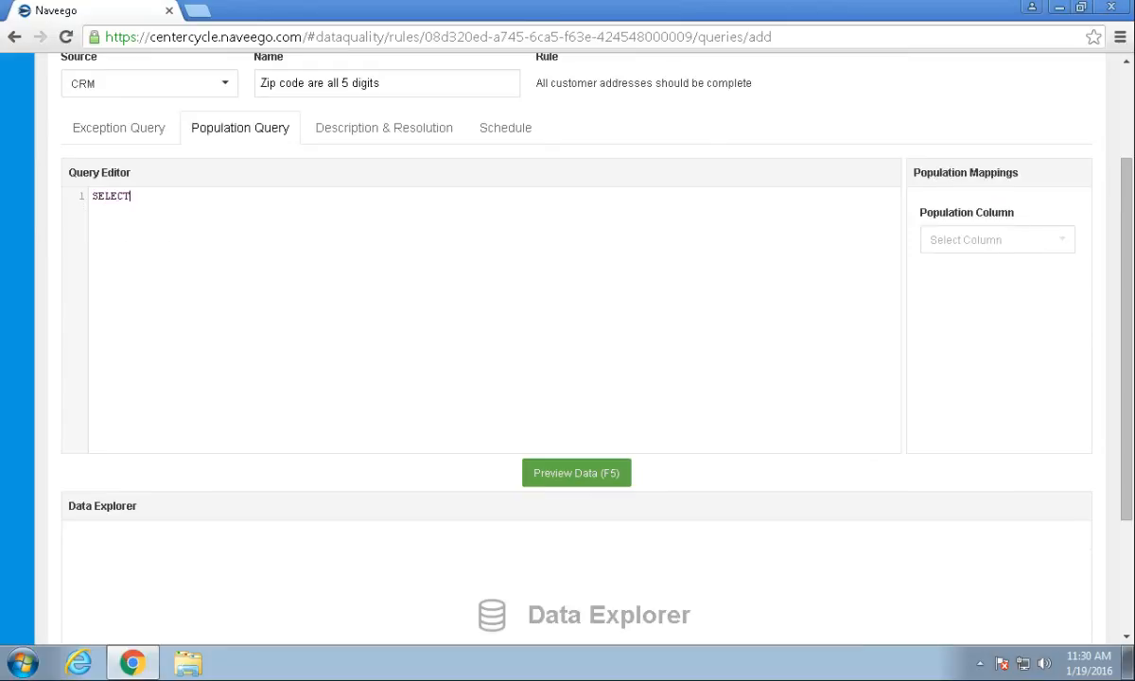
key("Return")
type("COUNT(*) as CNT")
key("Return")
type("FROM")
key("Return")
type("Customers")
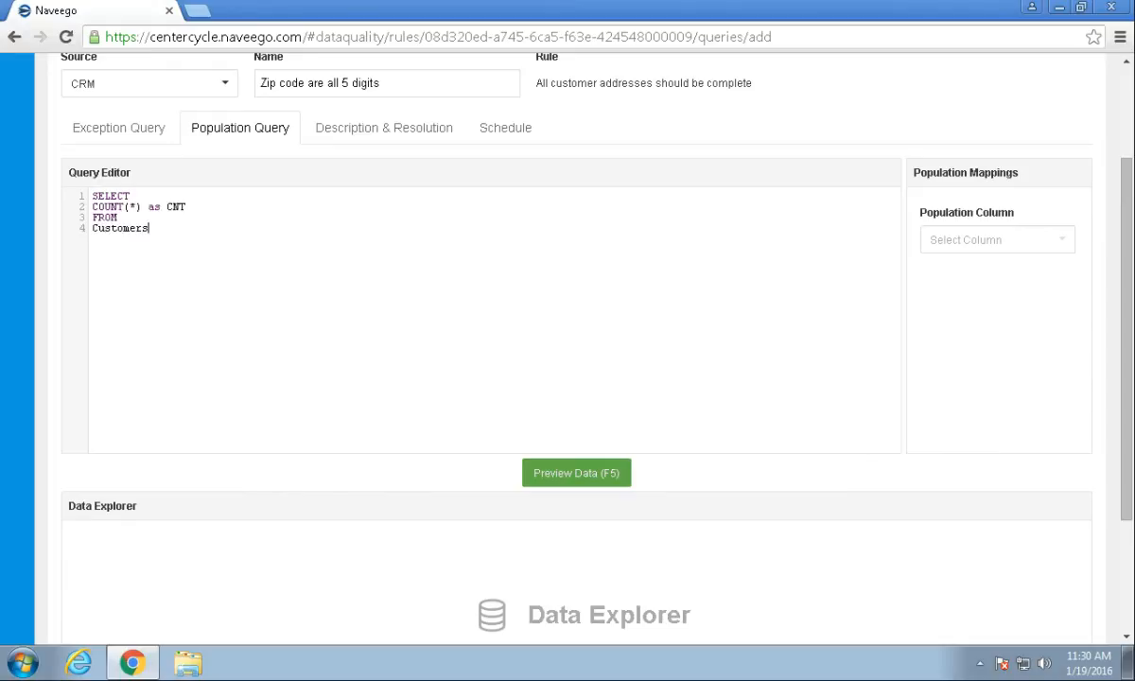
Preview the customer count of 10 and save the zip-code quality check.
left_click(561, 472)
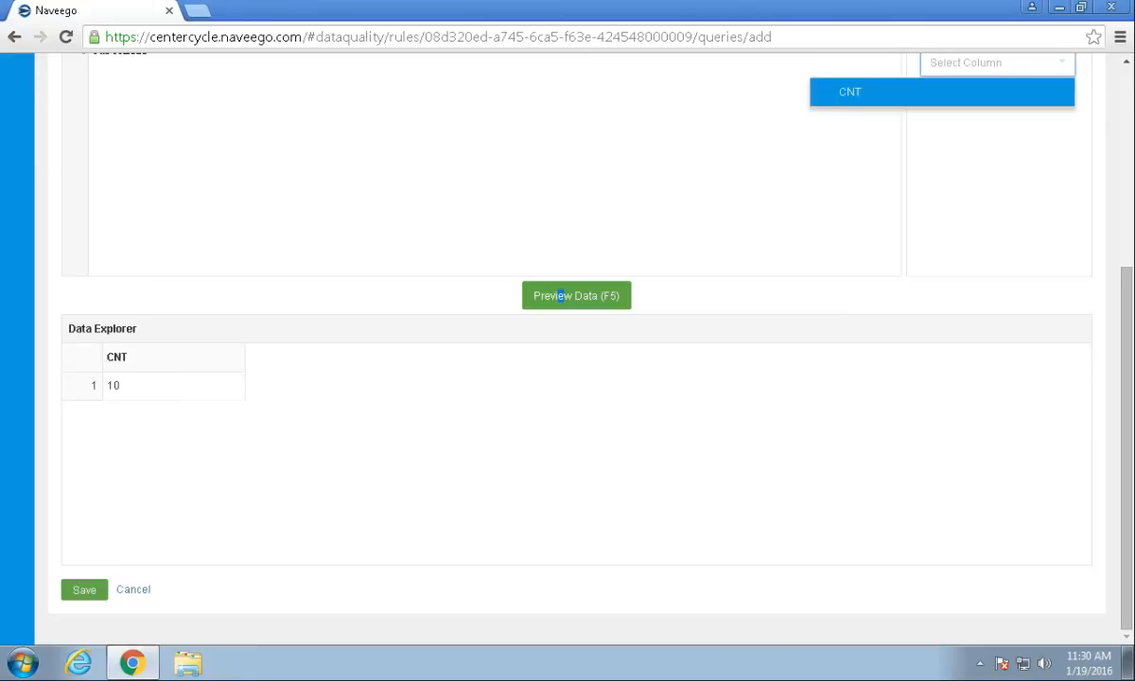
scroll(576, 348, "up", 1)
scroll(576, 348, "down", 1)
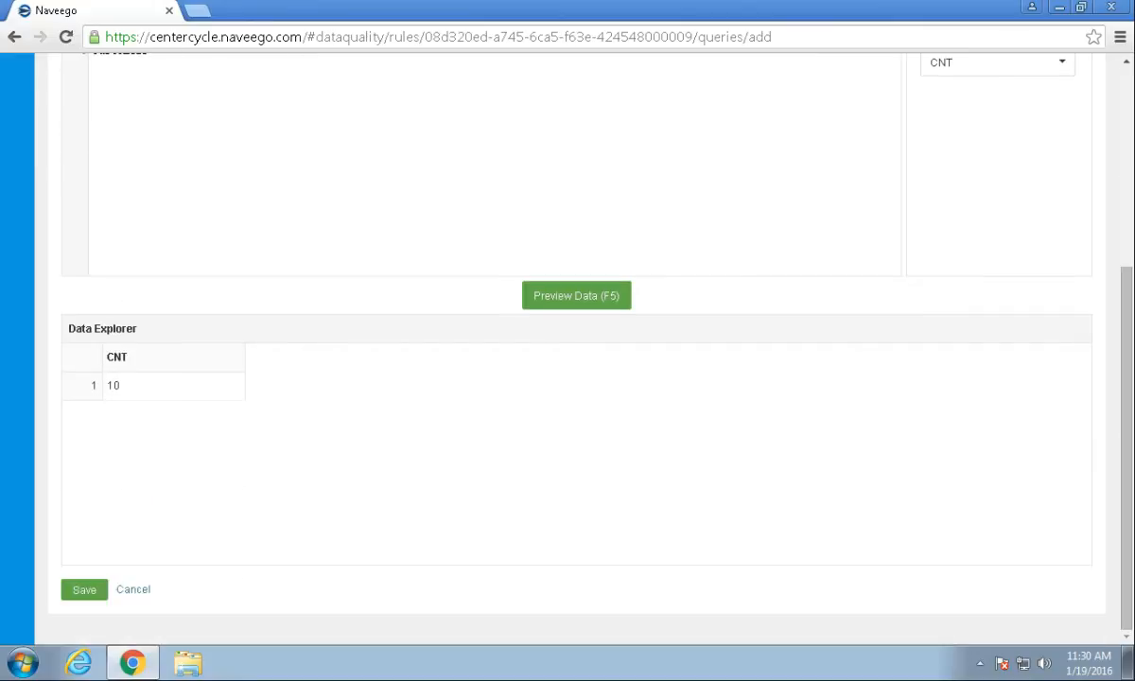
left_click(84, 589)
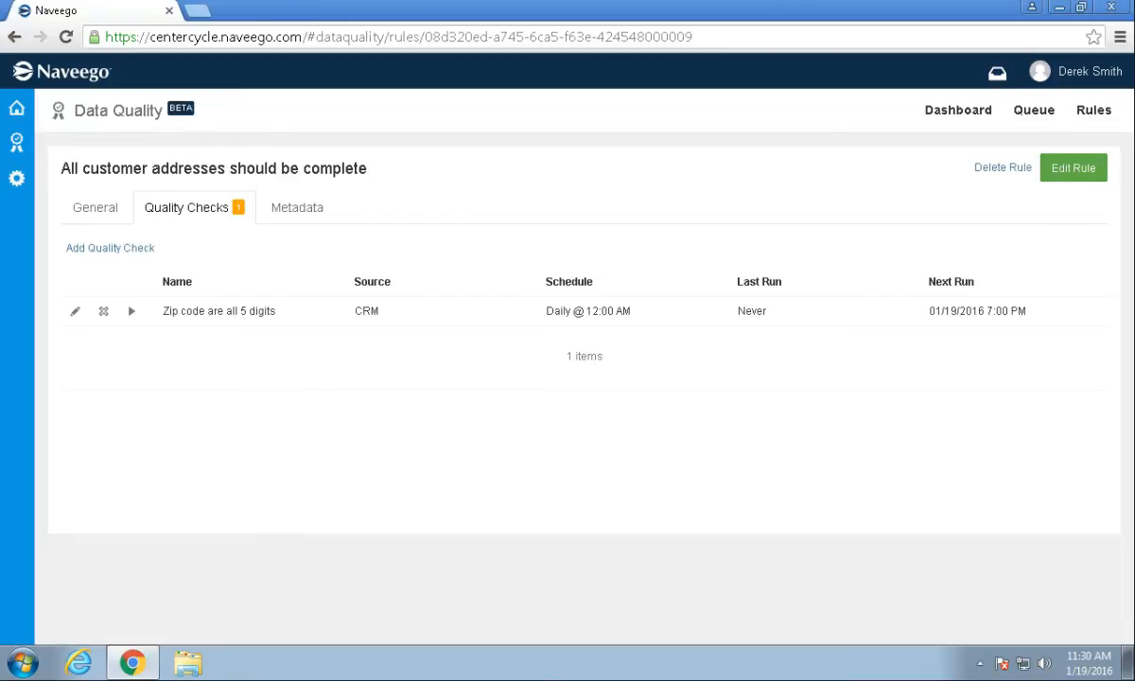
Run the 'Zip code are all 5 digits' check and inspect its queue history and two exception customers.
left_click(131, 310)
left_click(16, 141)
left_click(86, 183)
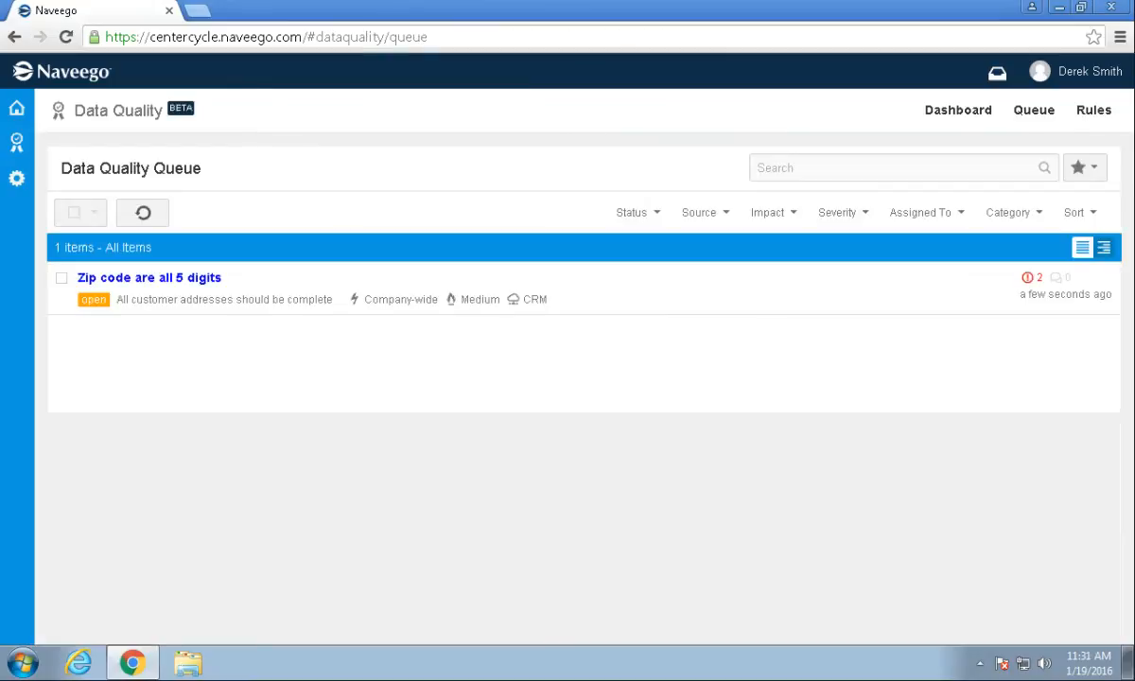
left_click(150, 277)
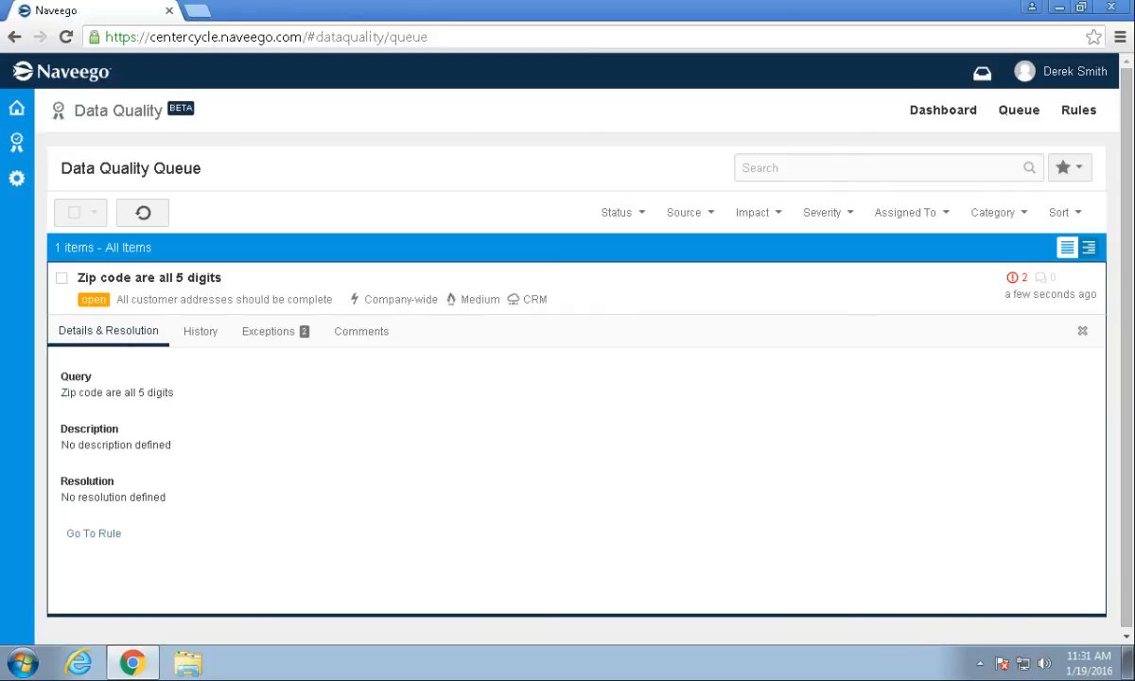
left_click(200, 331)
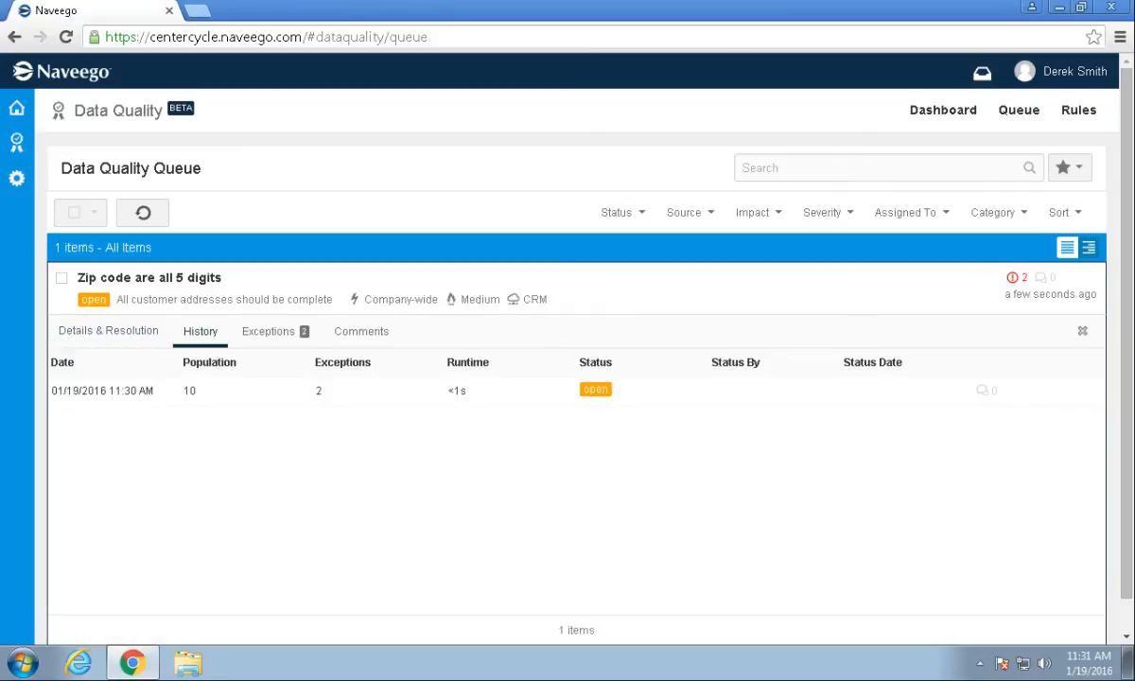
left_click(274, 331)
mouse_move(388, 608)
left_mouse_down()
mouse_move(750, 608)
mouse_move(387, 608)
left_mouse_up()
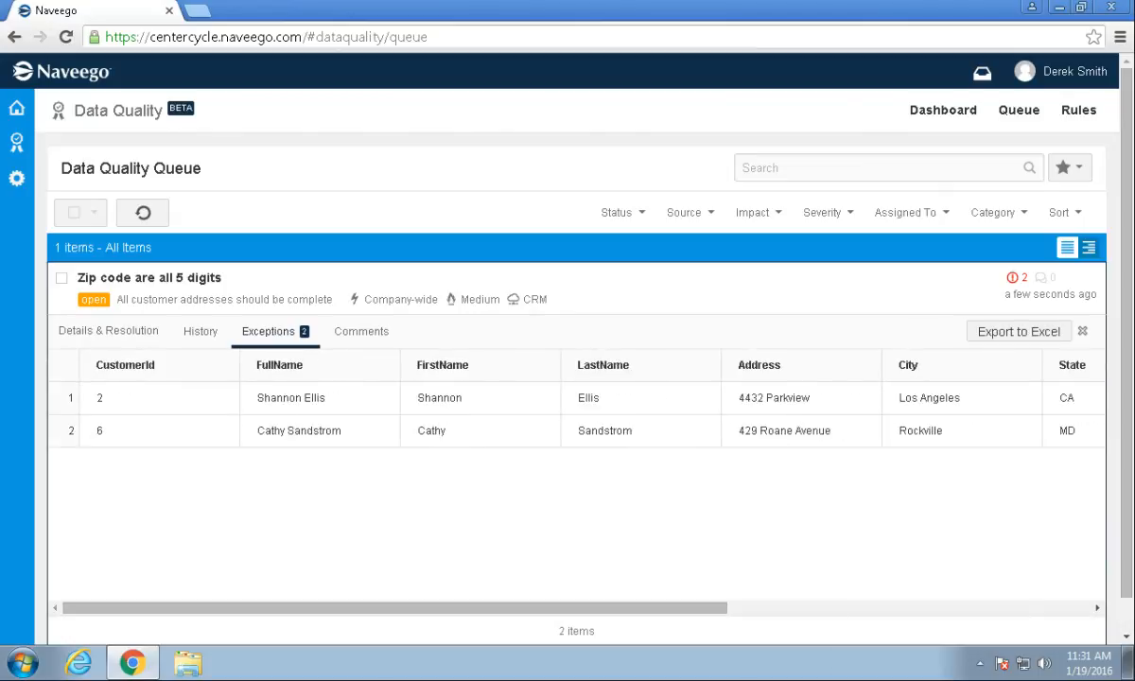